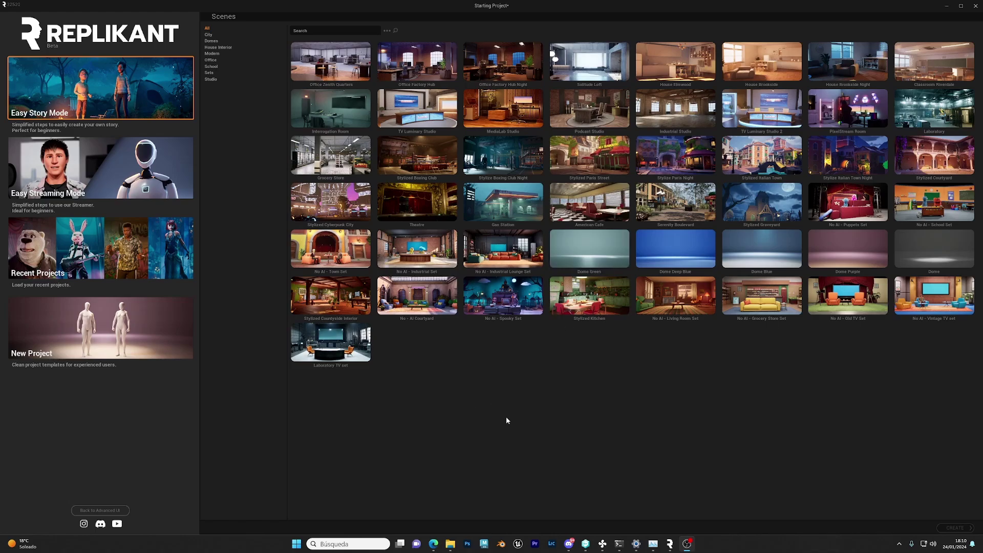
Create a new project from the Starting Project template, discarding the unsaved changes of the current project.
left_click(63, 334)
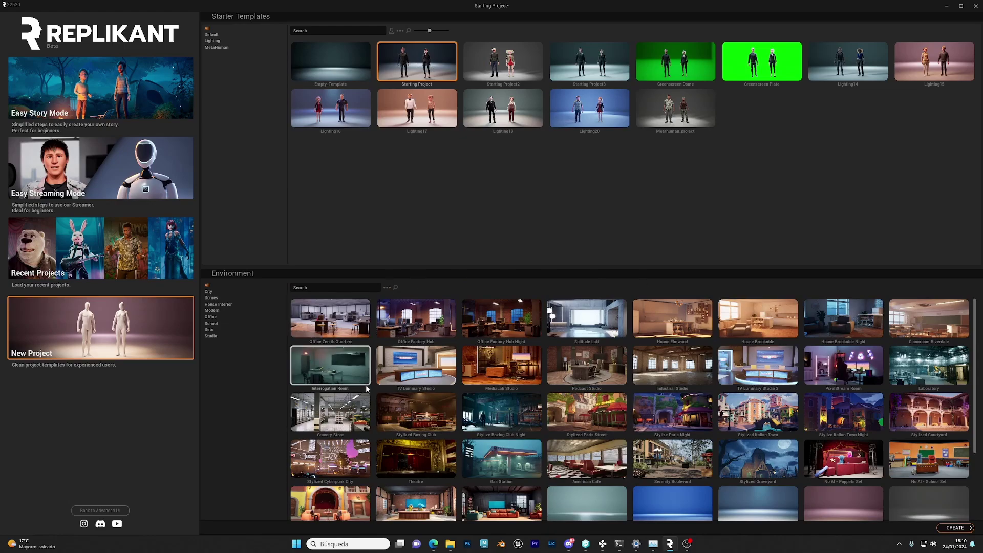
left_click(954, 528)
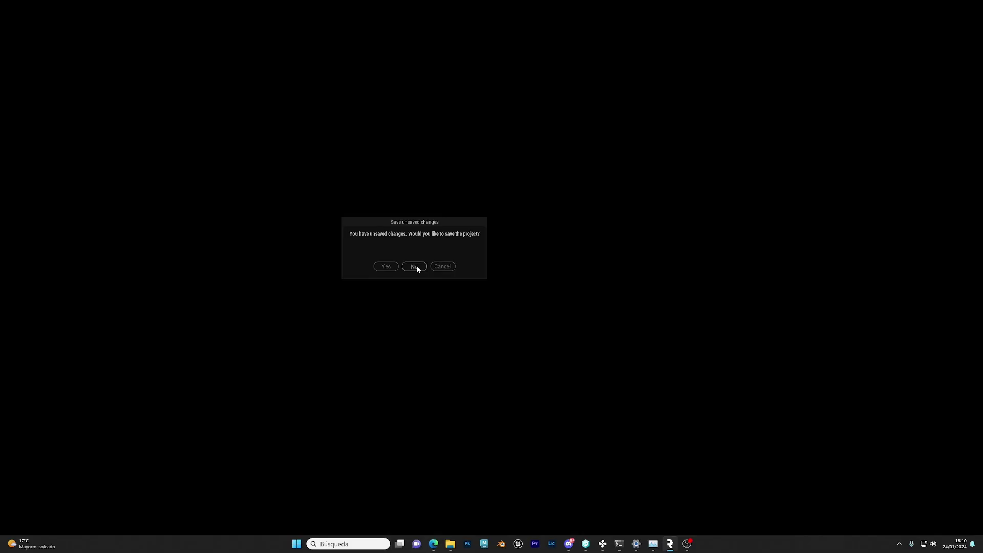
left_click(416, 266)
Look over the two avatars on the stage and collapse the Environment folder in the scene list.
scroll(479, 278, "down", 10)
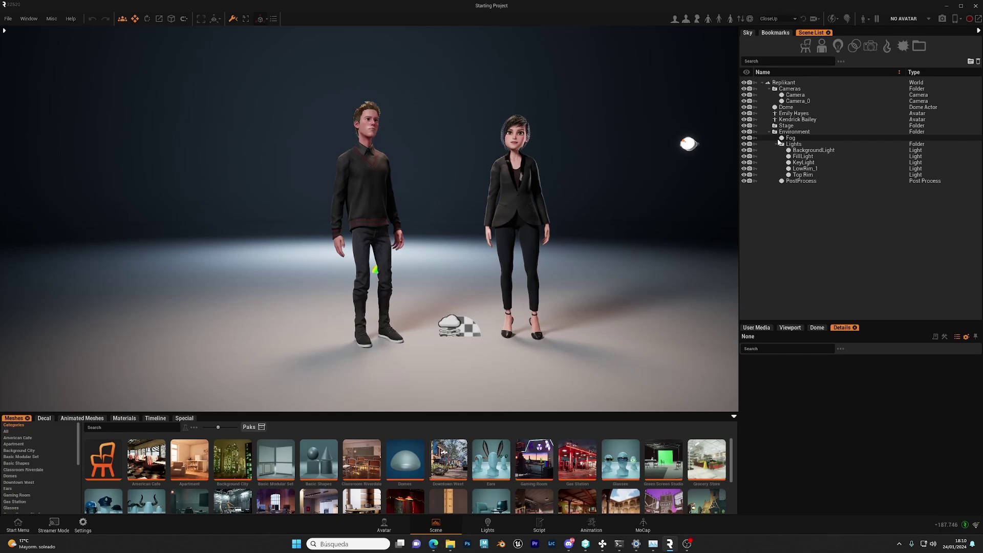
mouse_move(732, 174)
left_mouse_down()
mouse_move(714, 187)
mouse_move(732, 174)
left_mouse_up()
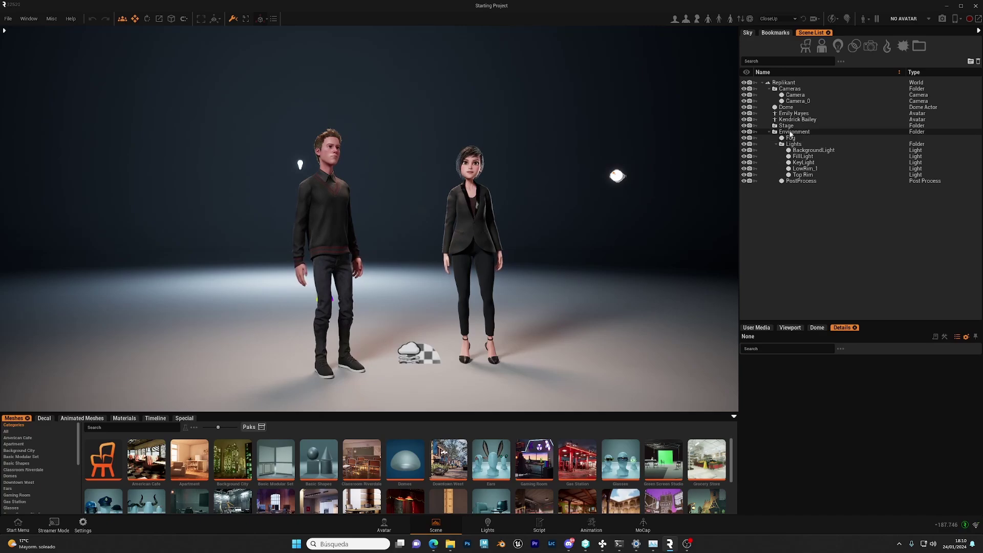
left_click(770, 132)
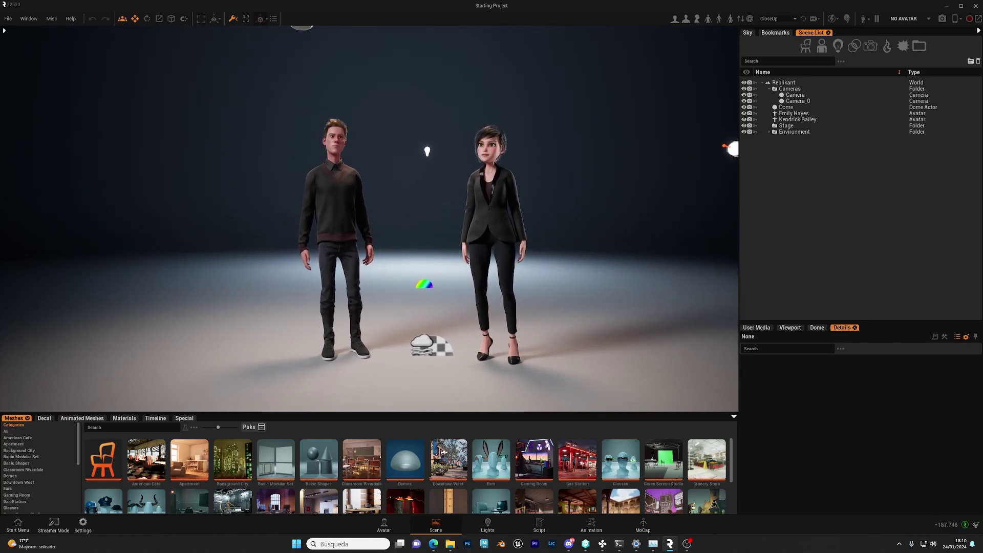
Open the project browser, check the Demo Projects and User Projects collections, and close it without loading anything.
left_click(9, 19)
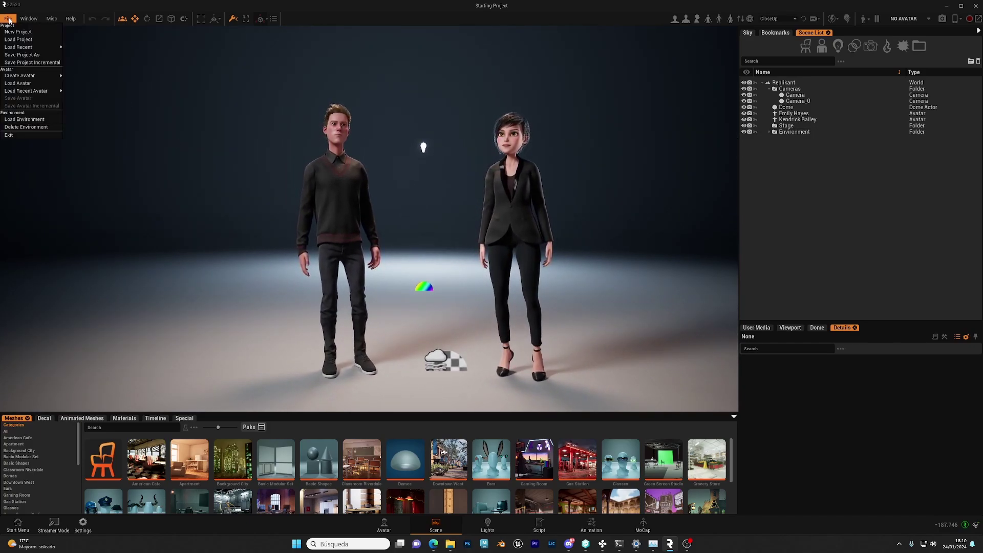
left_click(30, 41)
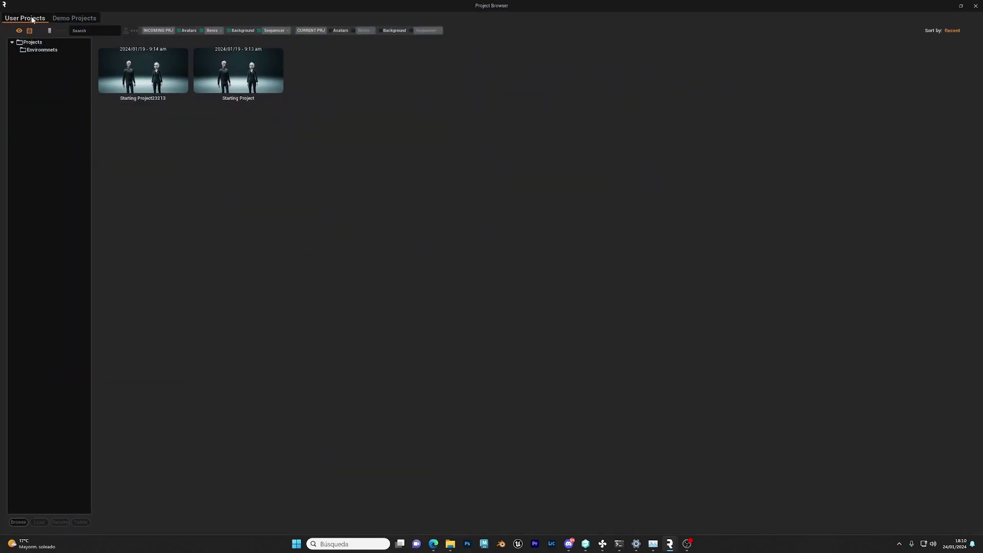
left_click(73, 20)
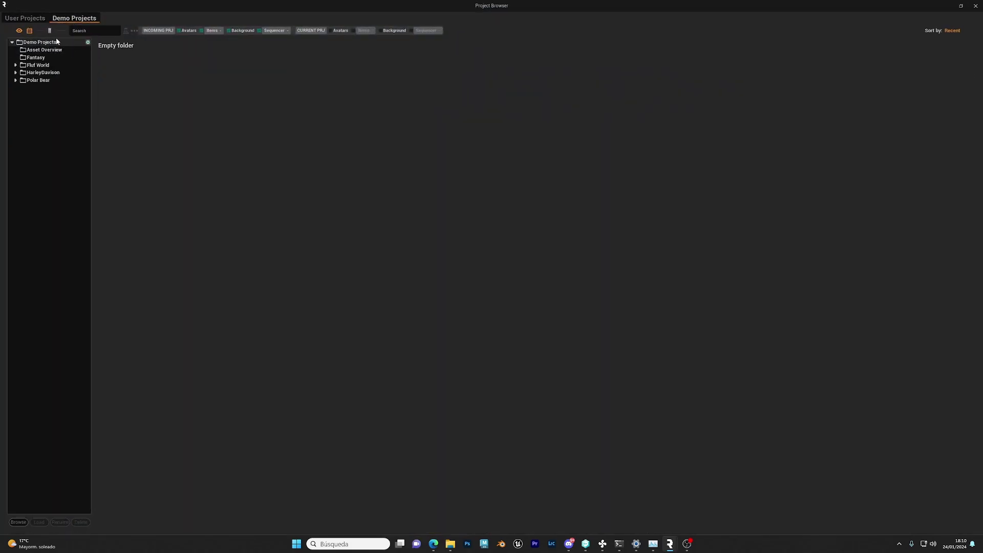
left_click(28, 20)
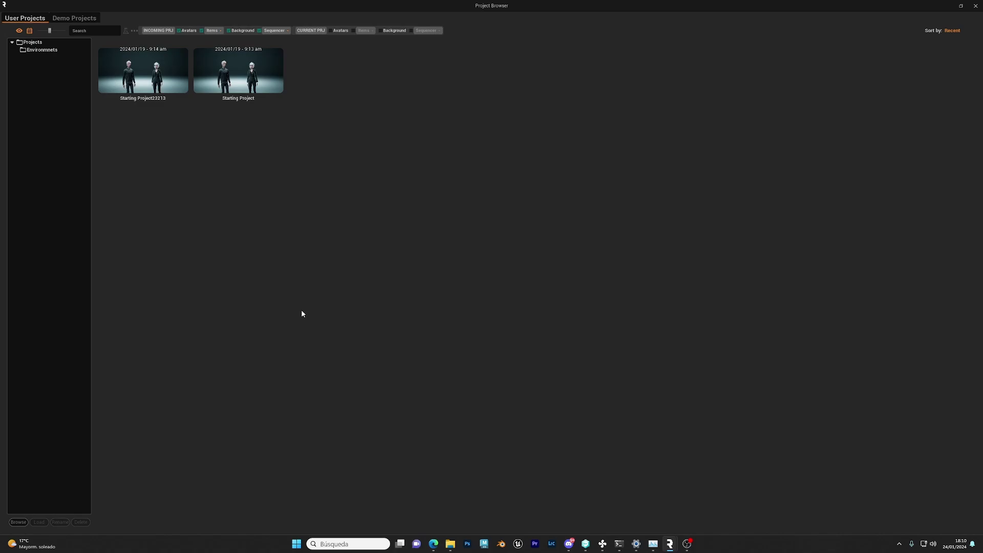
left_click(975, 6)
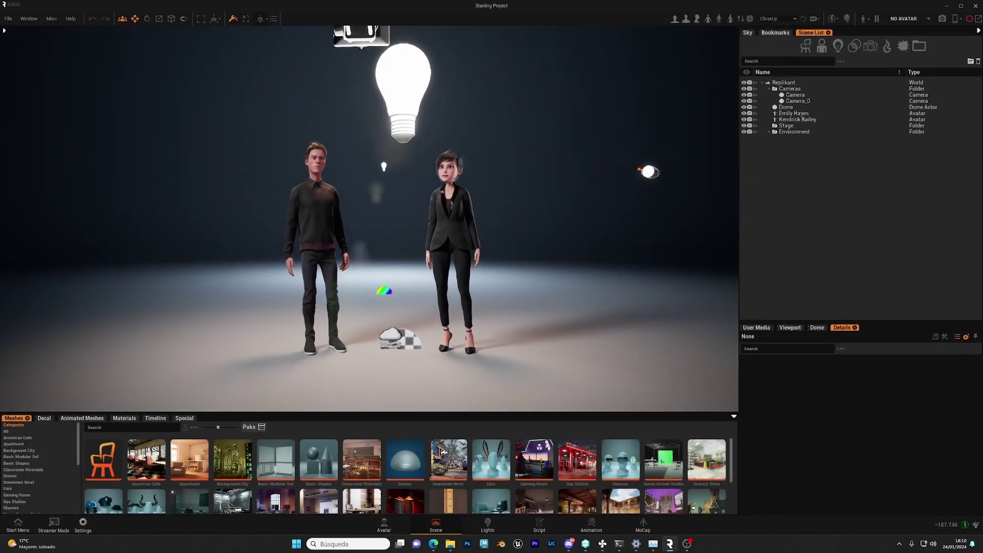
Load the Interrogation Room demo environment into the current project.
left_click(7, 19)
mouse_move(20, 48)
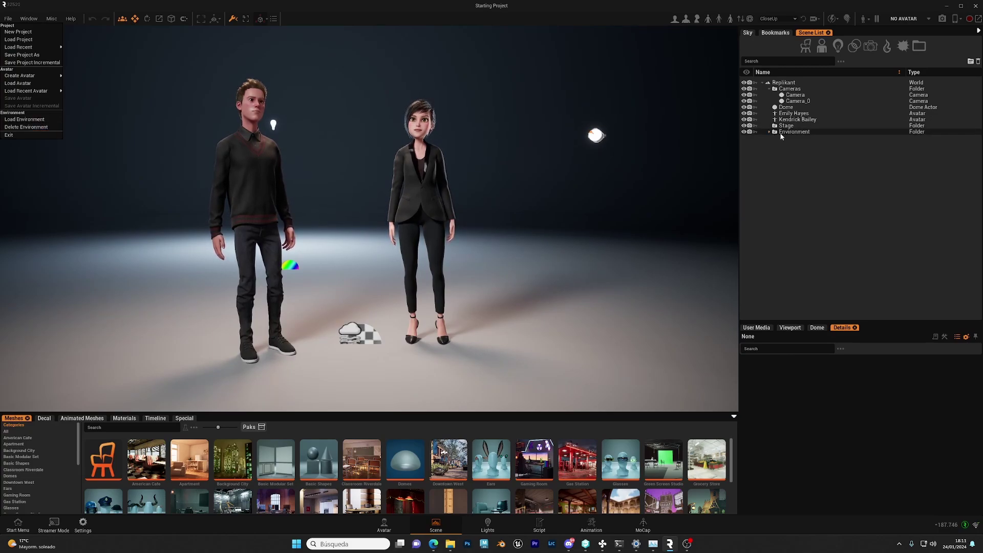
left_click(18, 122)
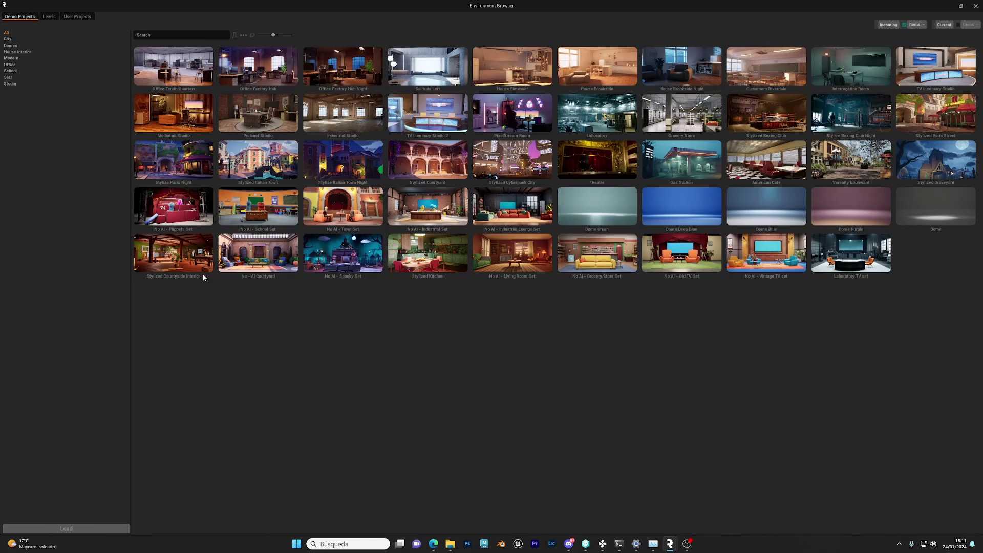
left_click(854, 75)
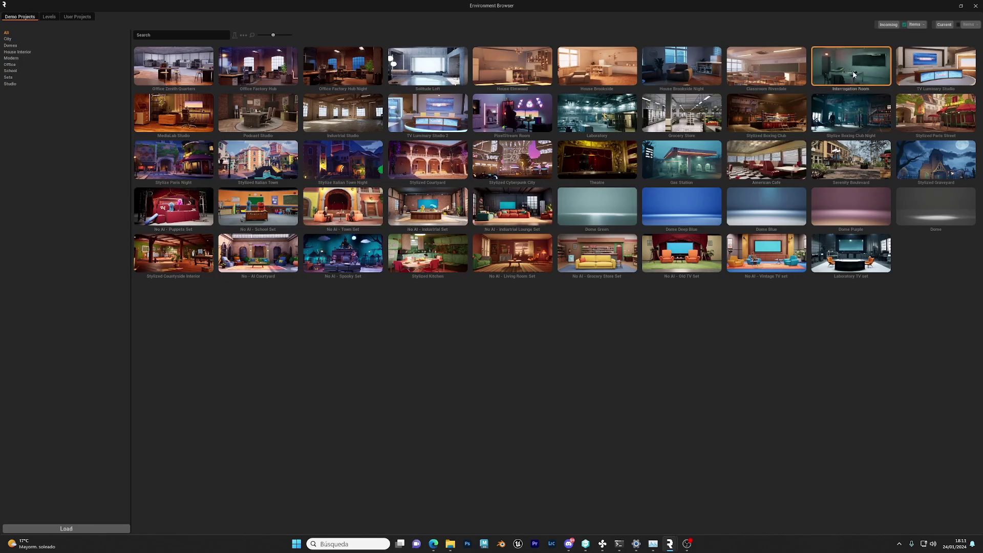
left_click(97, 529)
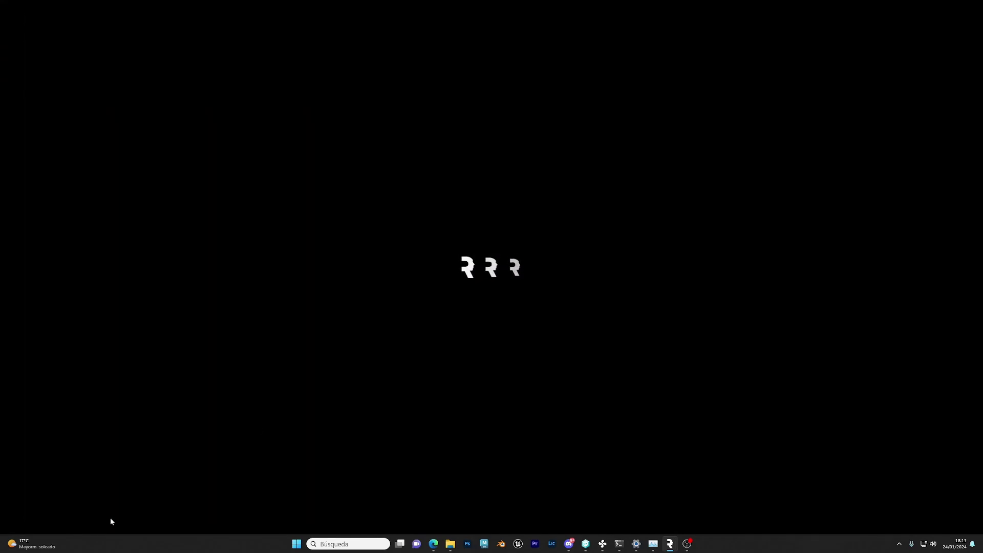
Inspect the interrogation room around the avatars and its scene list entries, and collapse the Environment folder.
left_click_drag(223, 161, 263, 190)
scroll(840, 179, "up", 4)
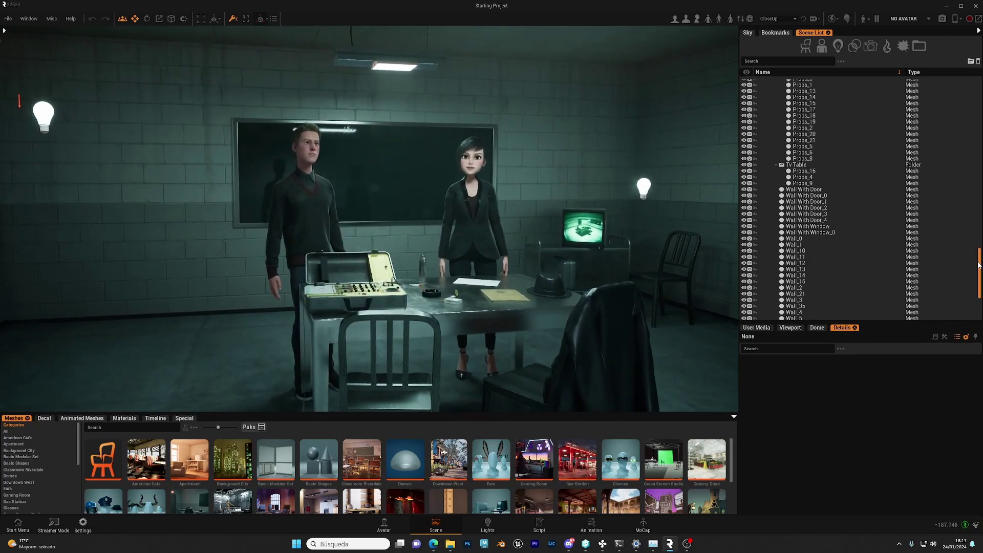
left_click_drag(979, 265, 978, 98)
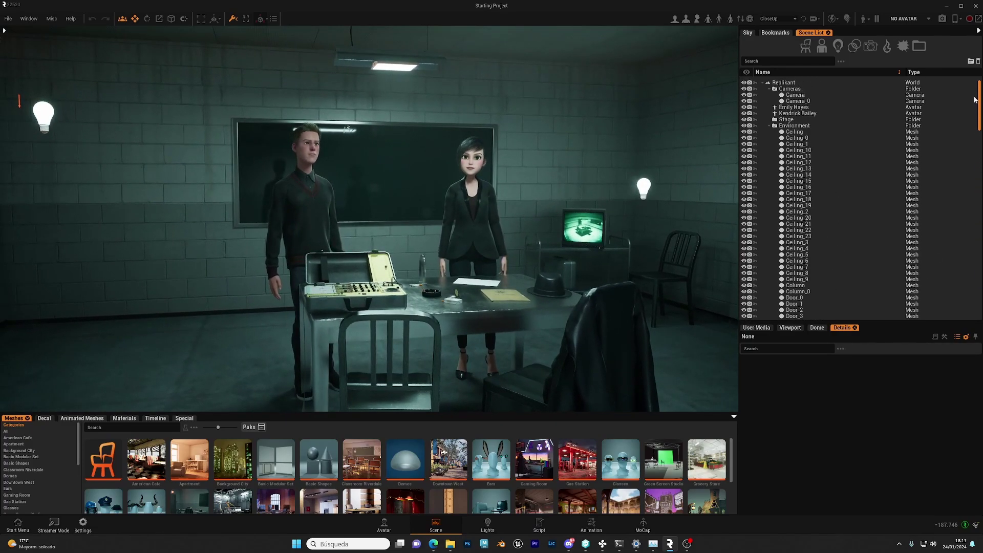
left_click_drag(512, 204, 554, 225)
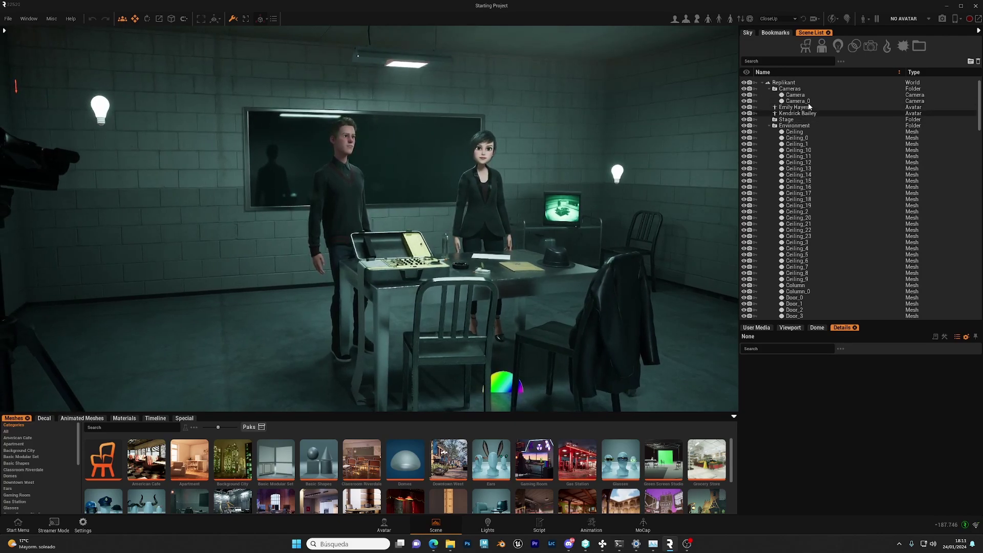
left_click(768, 126)
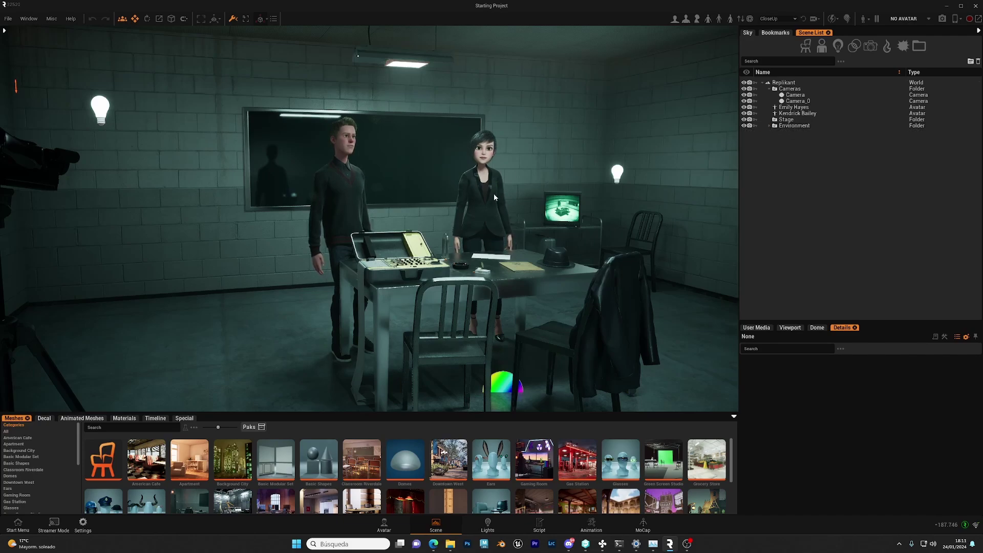
Add the Bucket mesh from the American Cafe category to the scene and place it over the male avatar's head.
left_click_drag(496, 200, 543, 205)
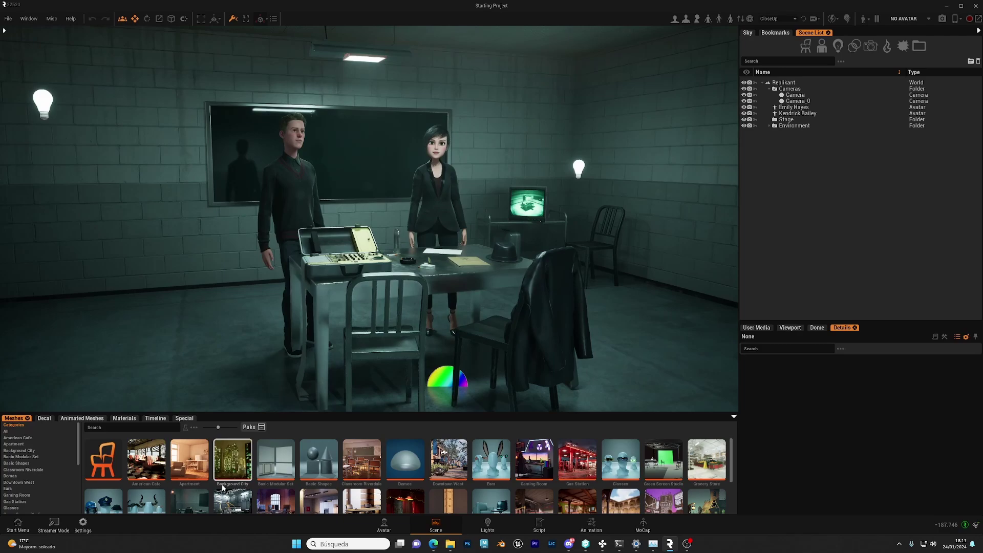
left_click(147, 471)
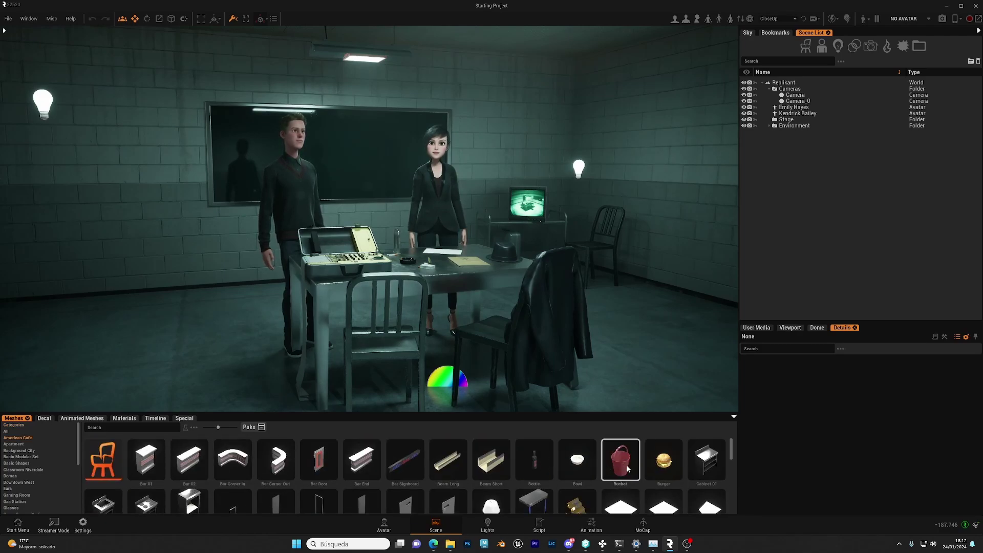
left_click_drag(566, 409, 232, 112)
left_click_drag(297, 171, 287, 176)
key("w")
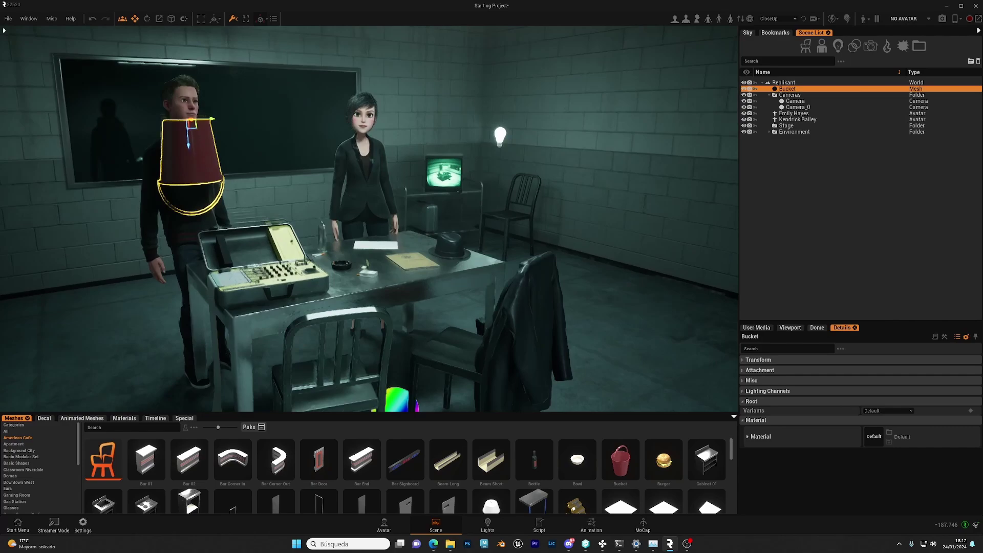
left_click_drag(275, 267, 265, 190)
key("d")
left_click(456, 258)
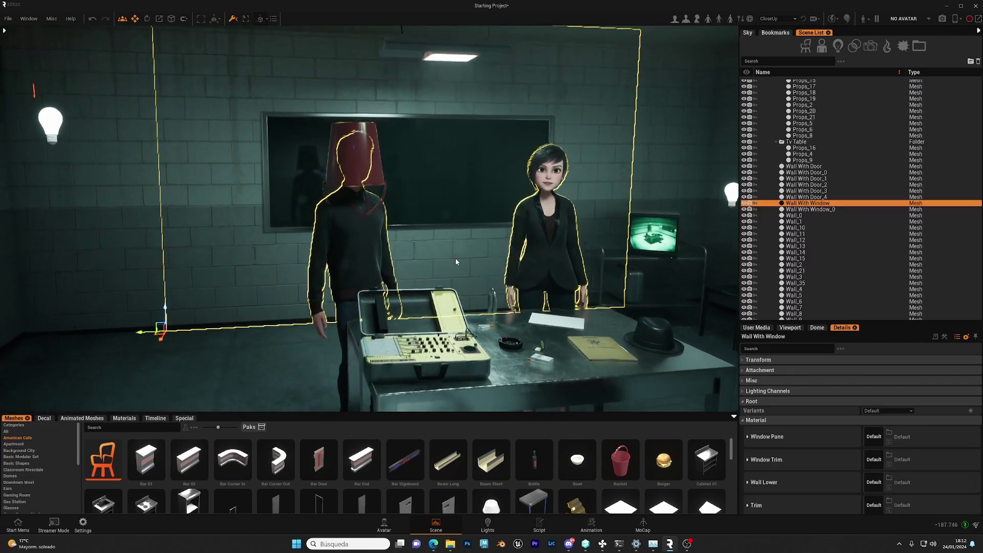
key("ctrl+z")
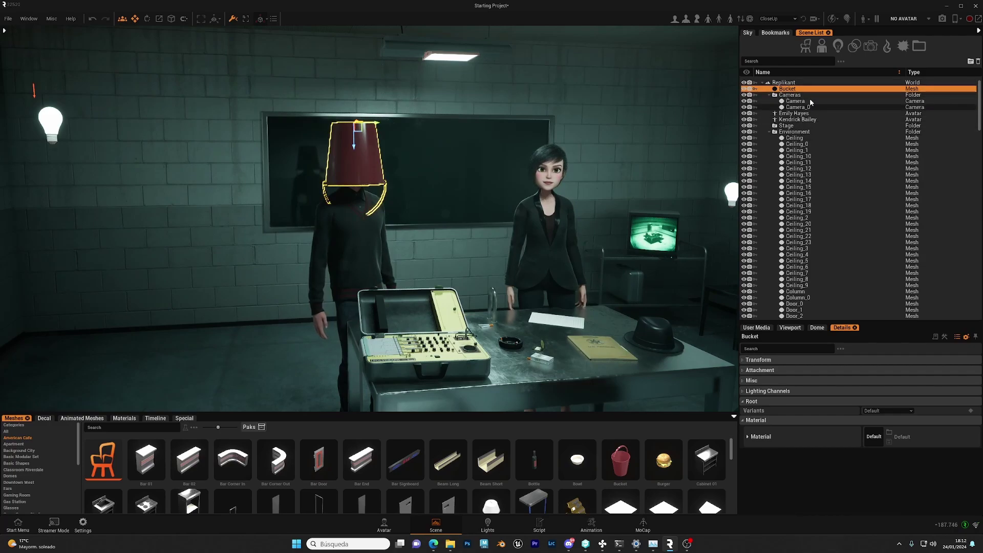
Collapse the Environment folder and replace the interrogation room with the Industrial Studio environment.
left_click(768, 133)
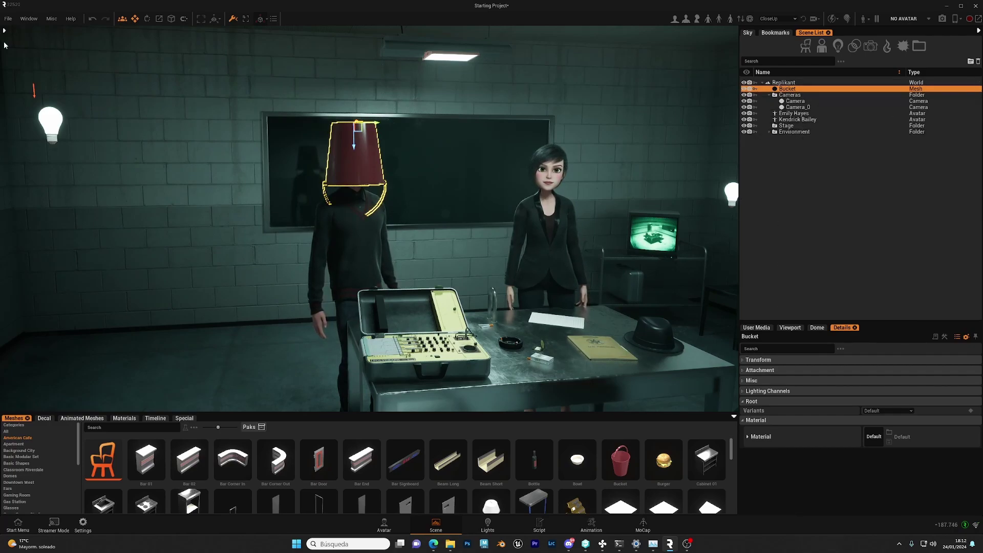
left_click(8, 18)
left_click(31, 121)
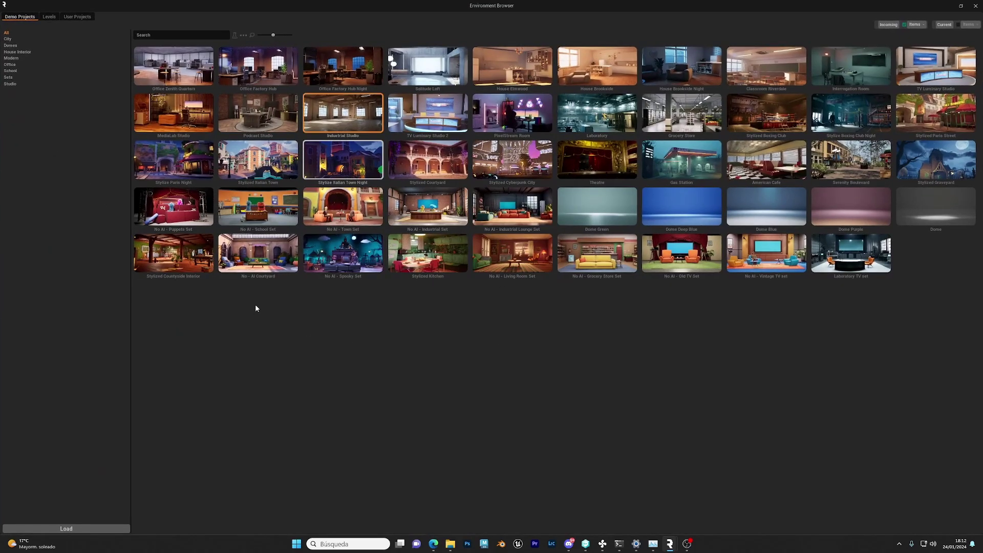
left_click(72, 529)
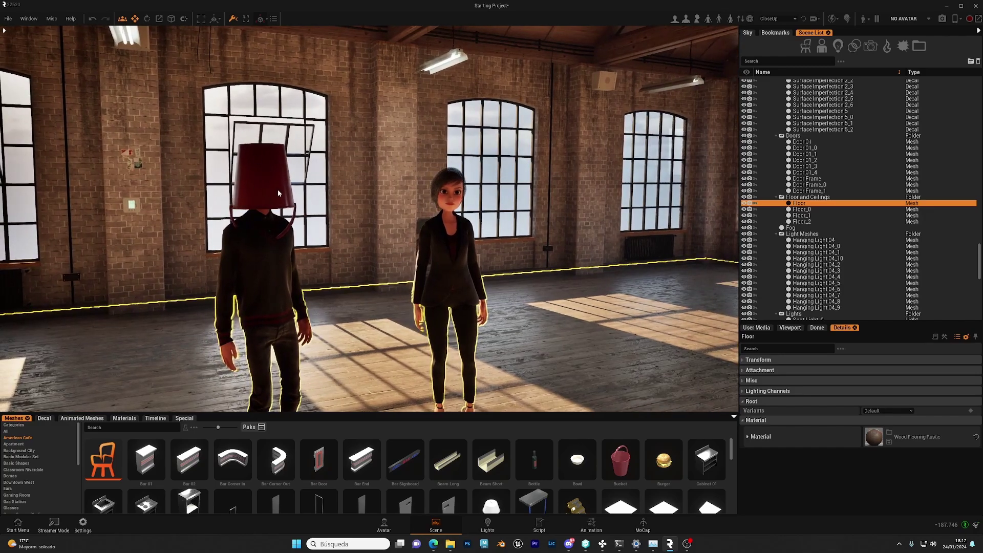
Select the bucket on the male avatar's head, widen the scene list, and move the bucket into the Environment folder.
left_click(277, 188)
key("s")
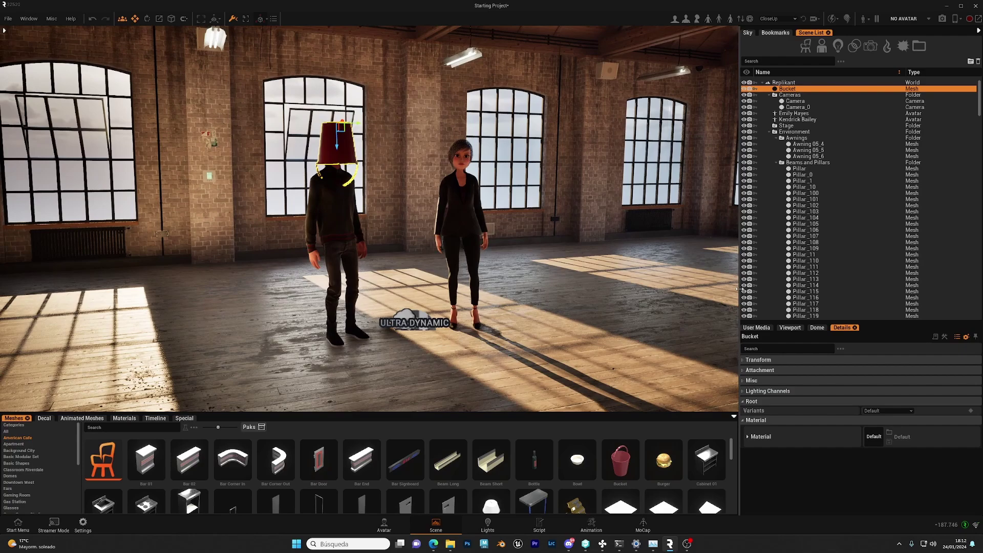
left_click_drag(739, 205, 690, 205)
left_click_drag(737, 89, 741, 134)
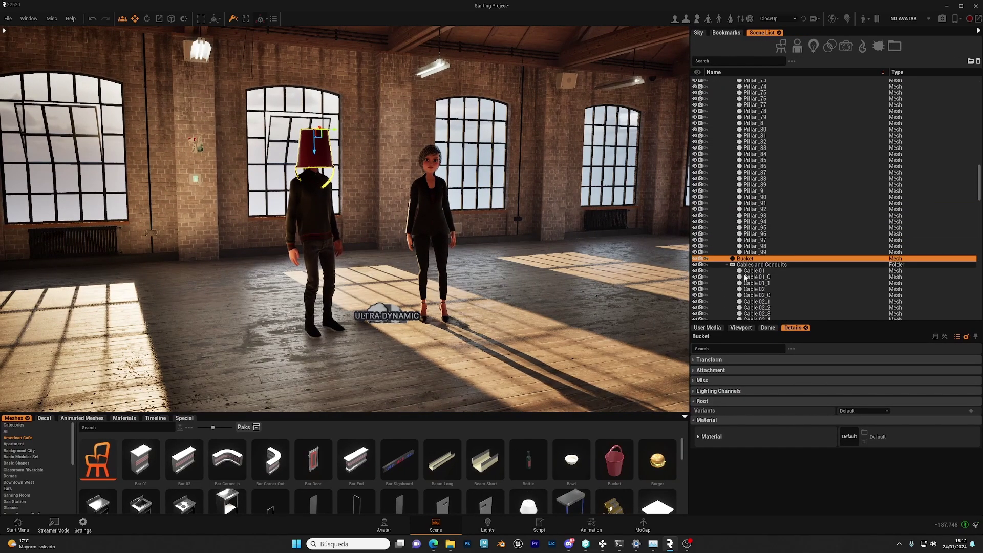
scroll(758, 246, "up", 3)
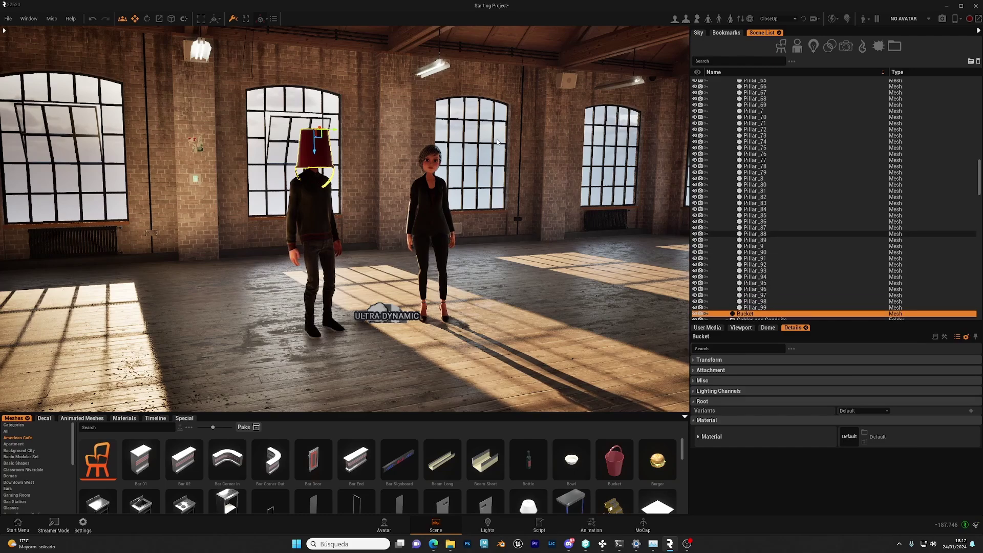
Replace the industrial studio with the Dome Deep Blue environment and bring the two avatars into view.
left_click(8, 18)
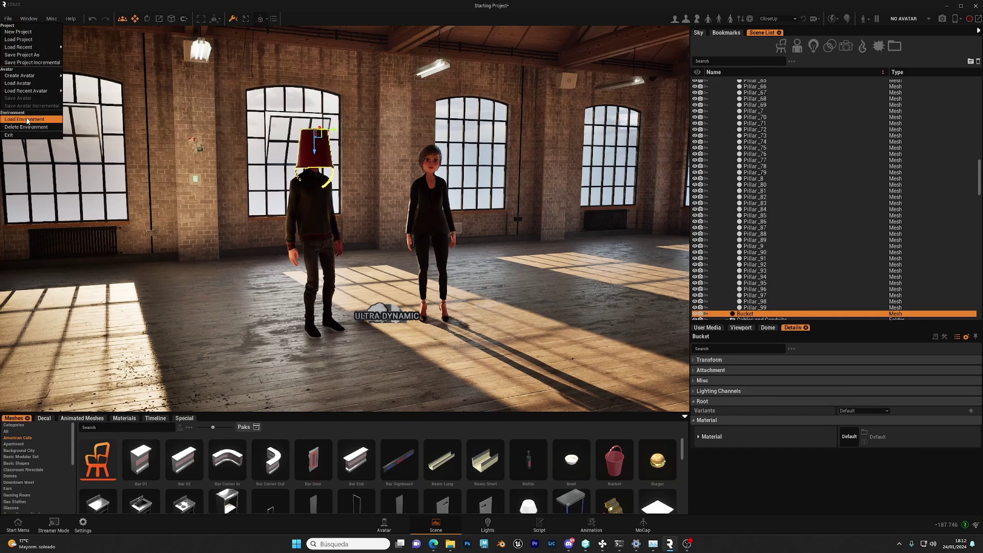
left_click(27, 120)
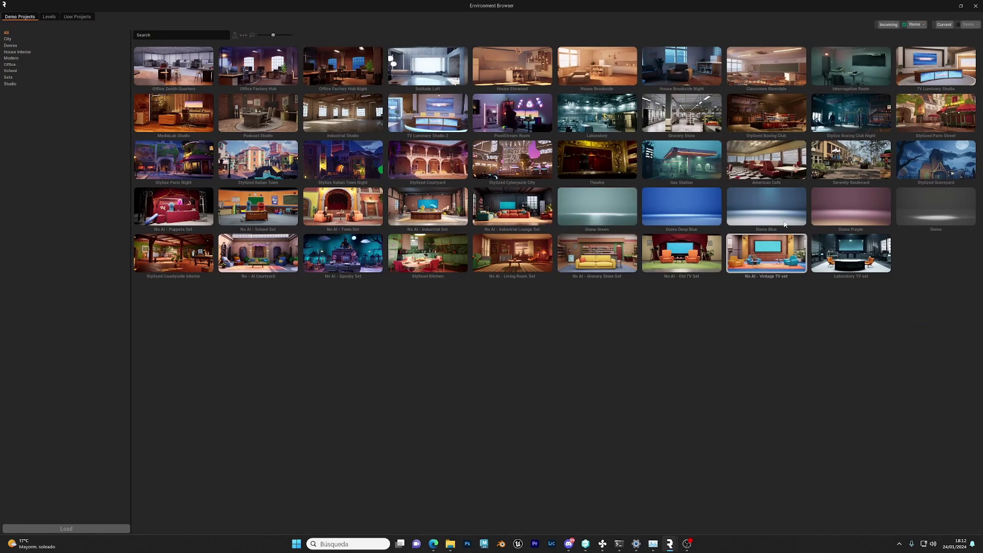
left_click(692, 220)
left_click(102, 527)
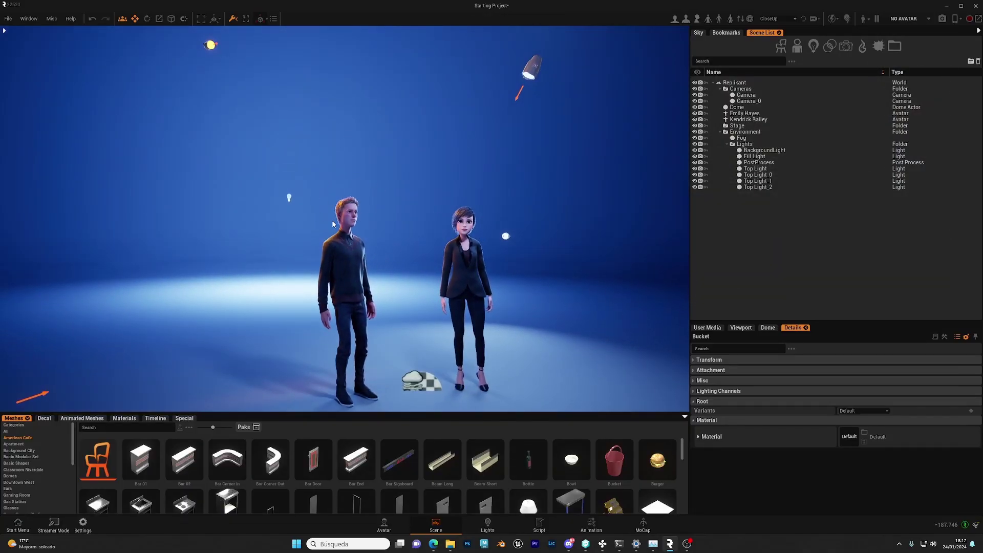
mouse_move(332, 224)
left_mouse_down()
mouse_move(315, 220)
mouse_move(348, 241)
mouse_move(331, 231)
left_mouse_up()
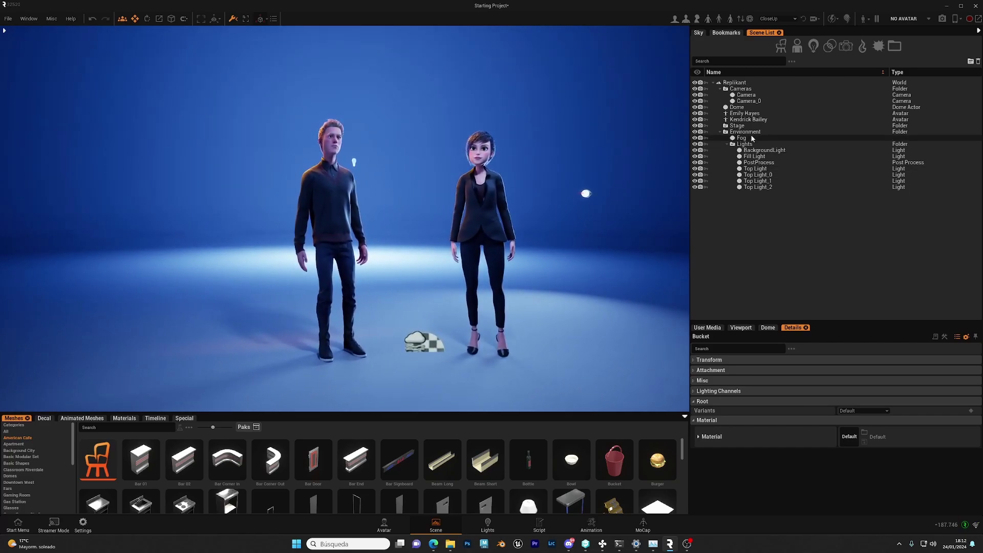
Collapse and re-expand the Environment folder, and select the female avatar in the scene list.
left_click(719, 132)
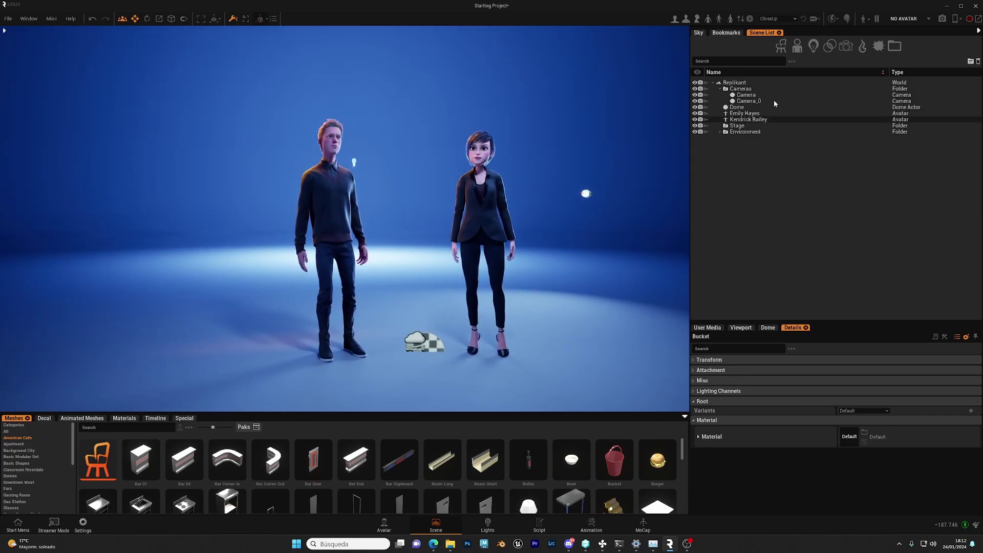
left_click(720, 132)
left_click(740, 113)
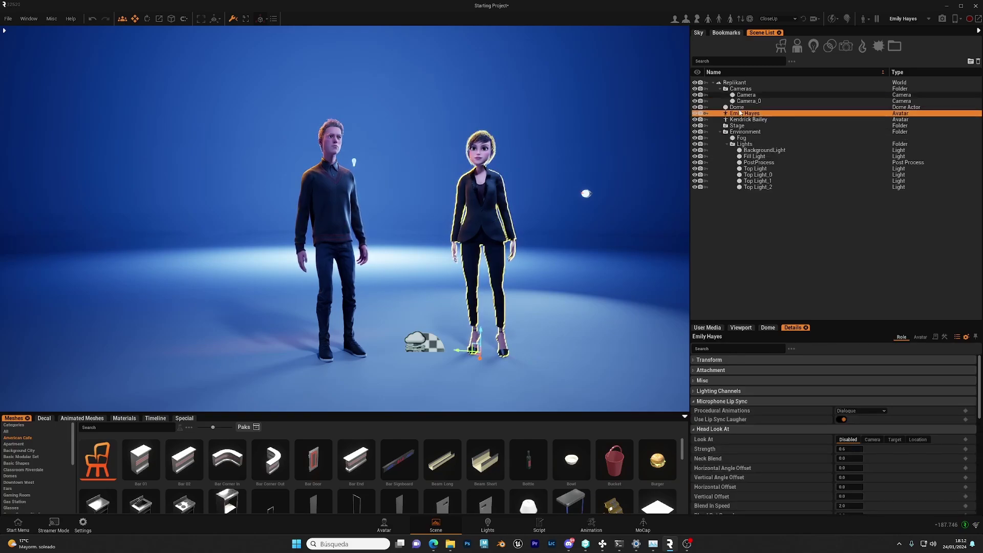
left_click(547, 267)
left_click_drag(494, 274, 483, 328)
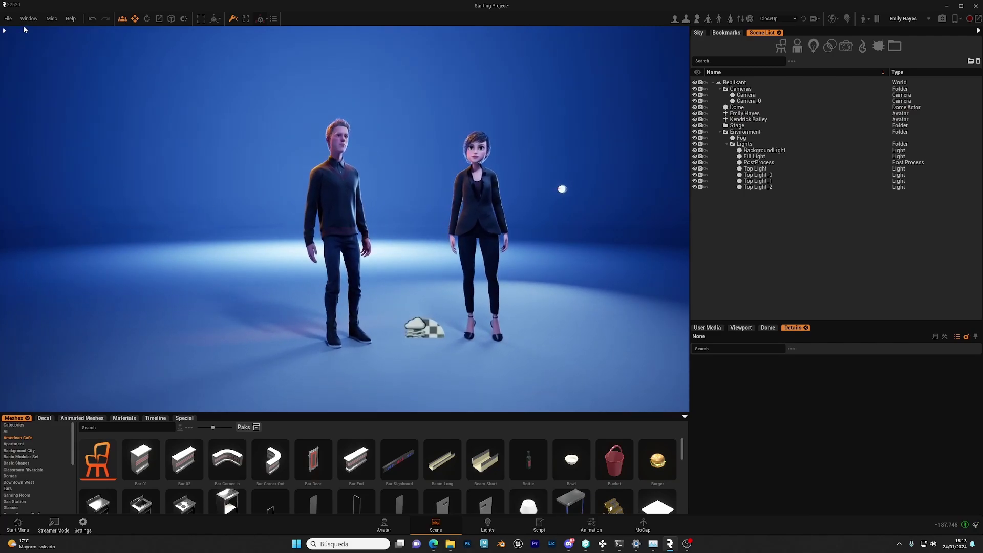
left_click(7, 18)
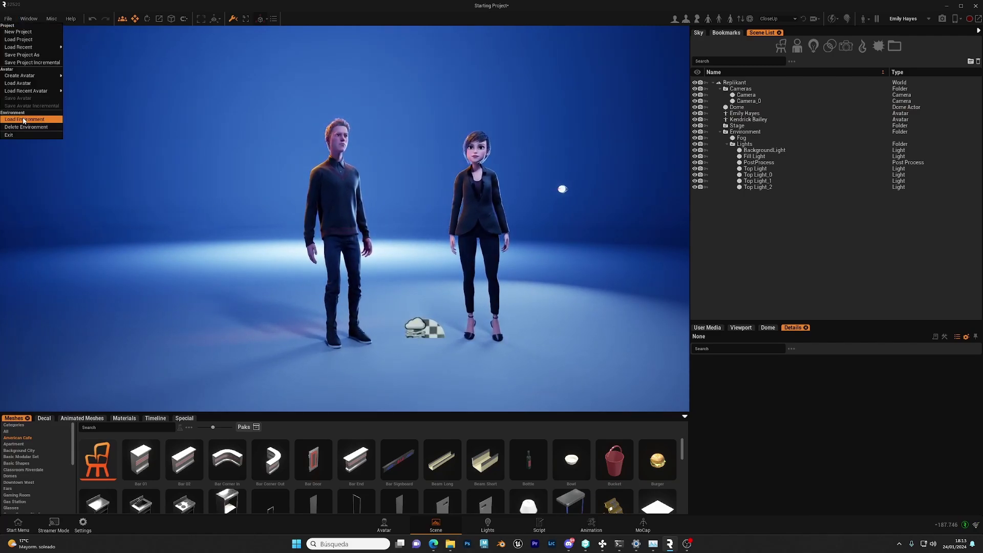
left_click_drag(393, 283, 456, 262)
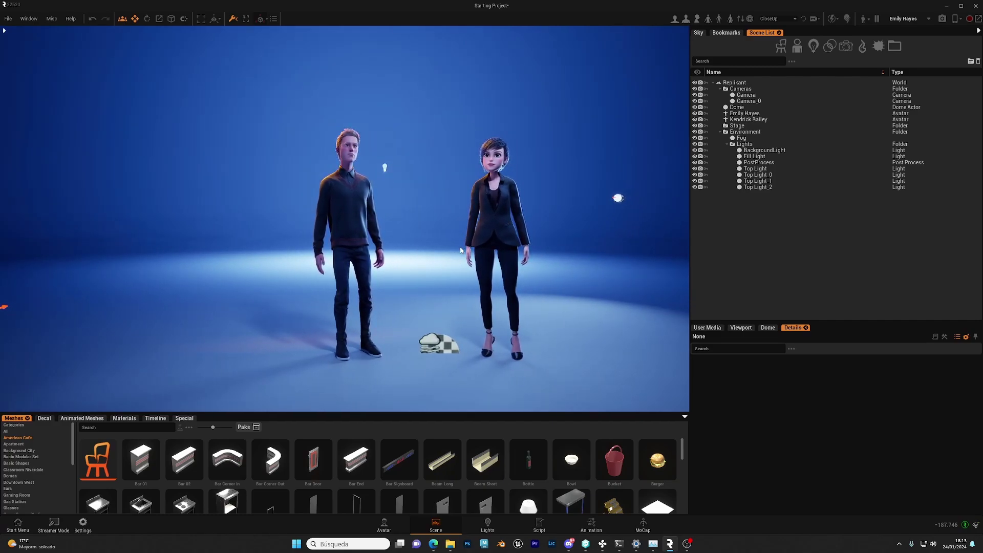
Place a Bar Corner In mesh beside the male avatar, rotate its striped front forward, and add a Bar 02 mesh at its end.
left_click_drag(266, 483, 163, 316)
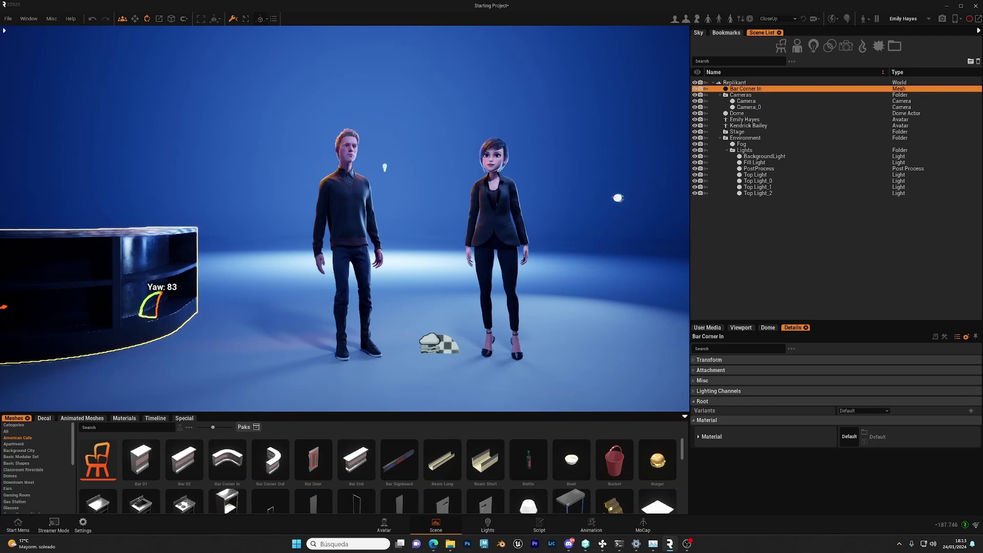
left_click_drag(123, 316, 206, 316)
left_click_drag(184, 460, 42, 353)
key("w")
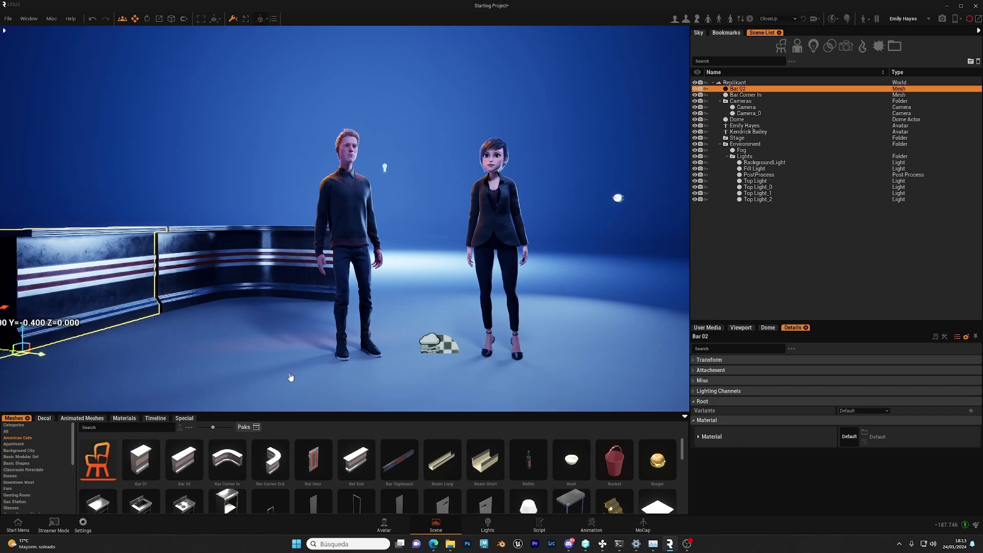
left_click_drag(290, 378, 294, 377)
key("s")
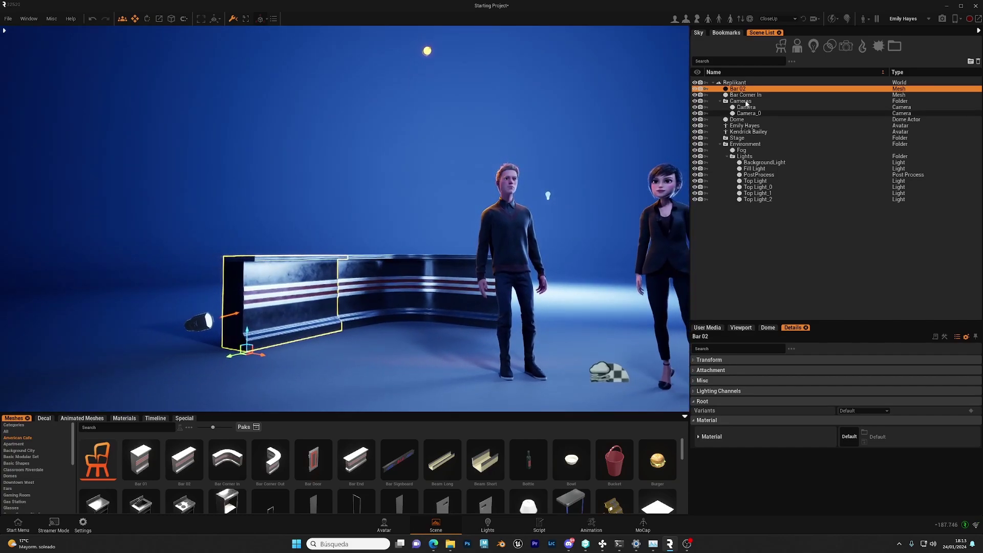
Select both the Bar 02 and Bar Corner In meshes and move them into the Environment folder.
left_click(745, 95, "ctrl")
left_click_drag(745, 95, 744, 148)
Save the project as Test_01 in the Environments folder.
left_click(8, 19)
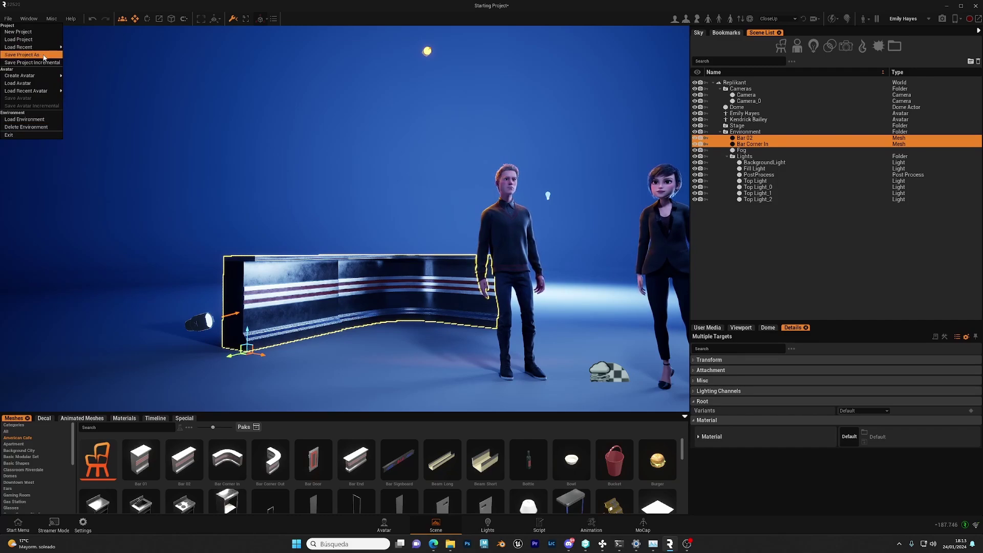
left_click(44, 55)
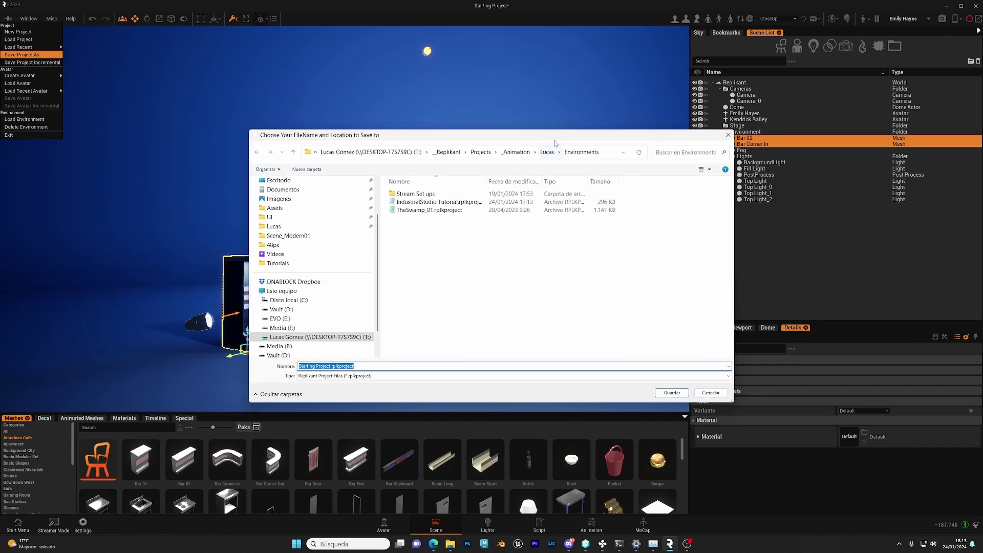
left_click_drag(554, 144, 481, 101)
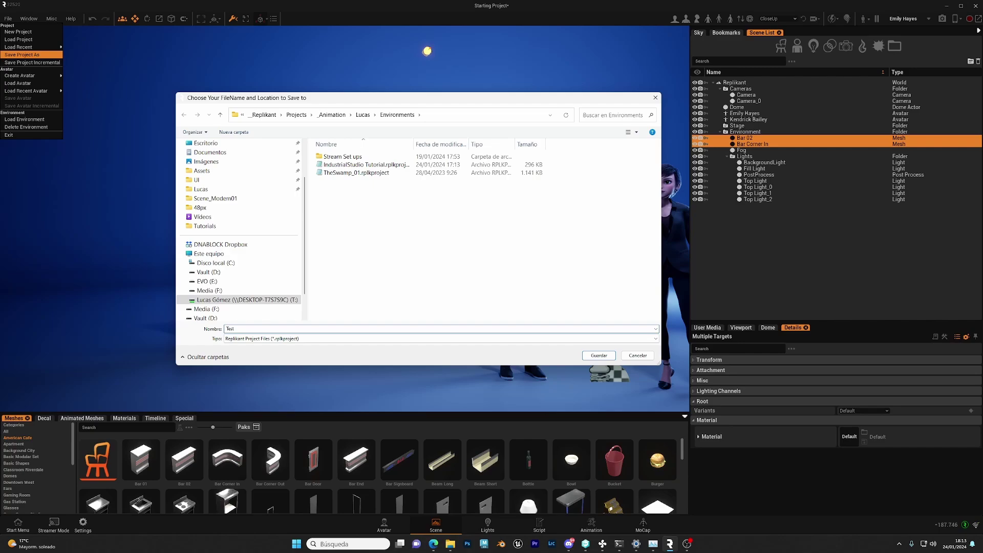
left_click(598, 356)
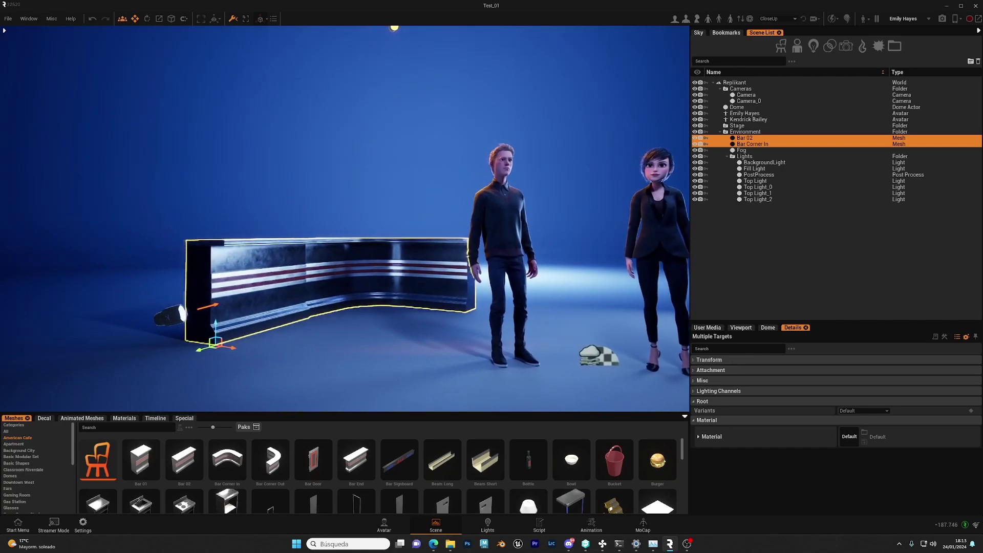
Create a new project from the Empty_Template starter template.
mouse_move(436, 219)
left_mouse_down()
mouse_move(429, 226)
mouse_move(441, 220)
mouse_move(441, 204)
left_mouse_up()
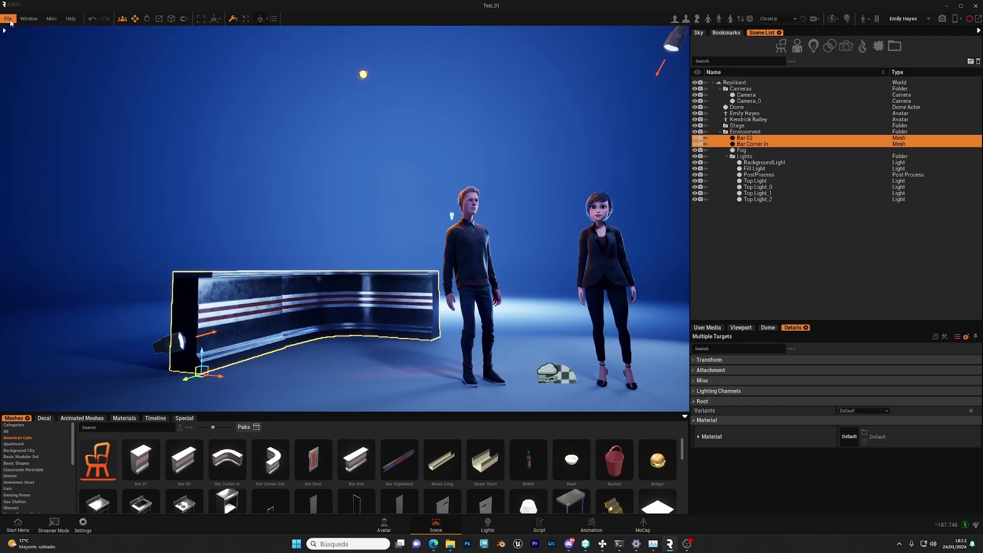
left_click(22, 528)
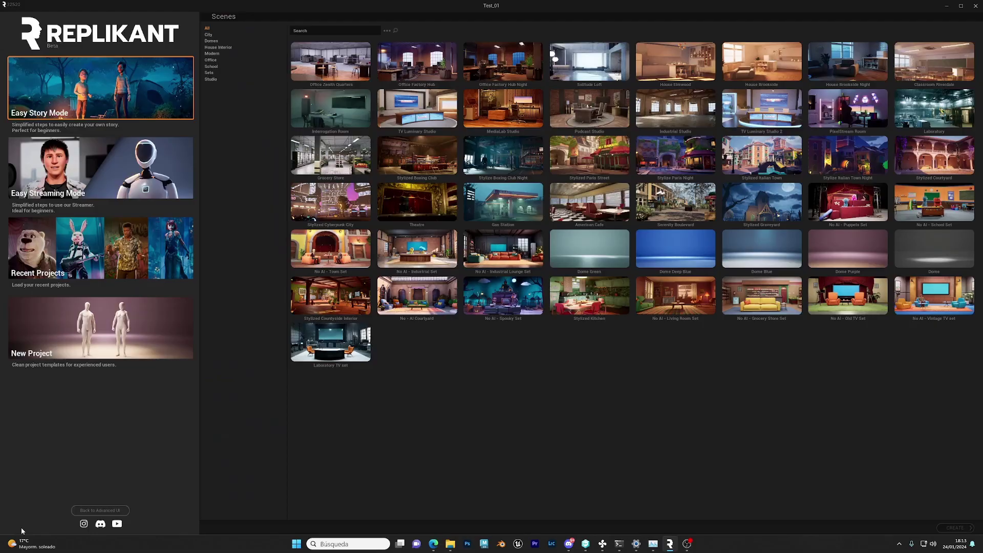
left_click(98, 342)
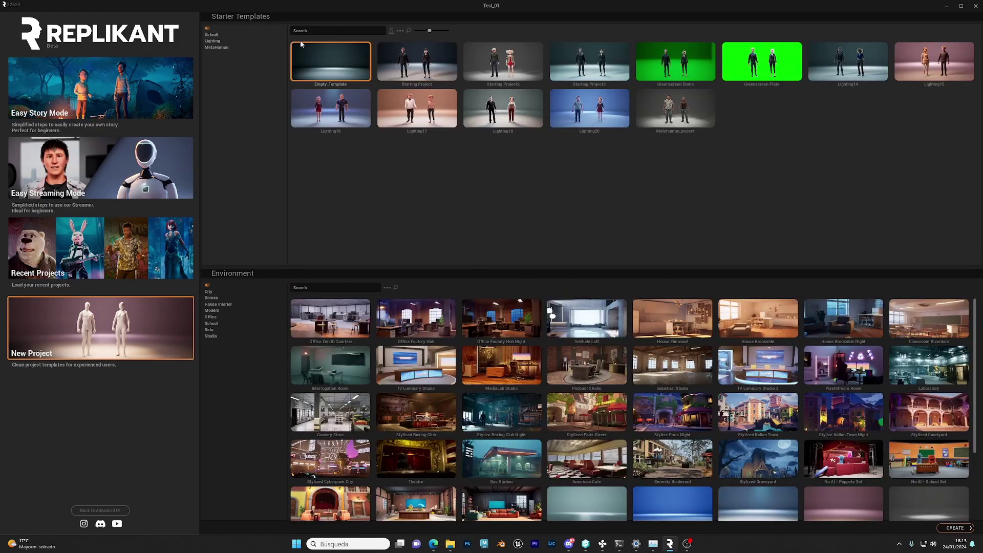
left_click(954, 527)
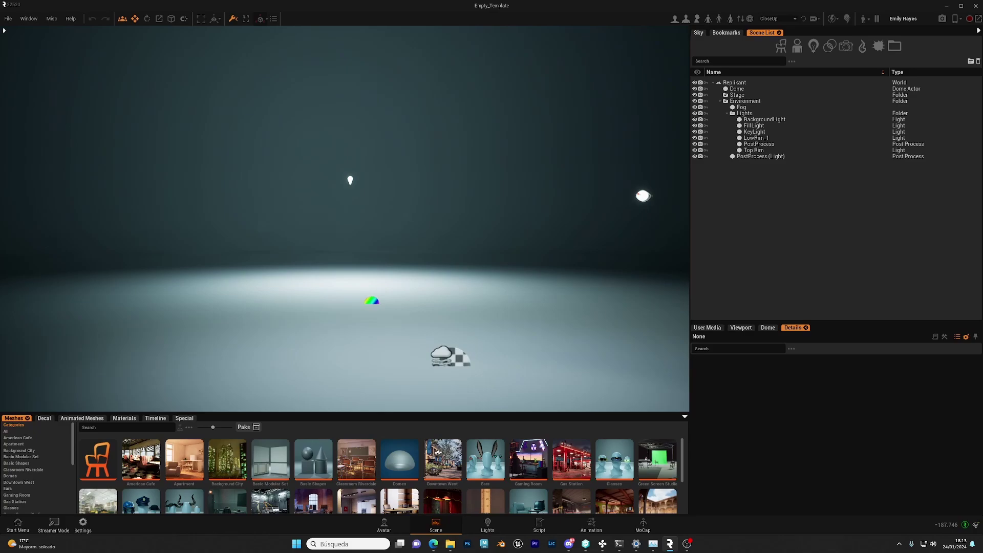
Load the environment from the user project file Test_01.rplkproject in the Environments folder into the empty project.
left_click(8, 19)
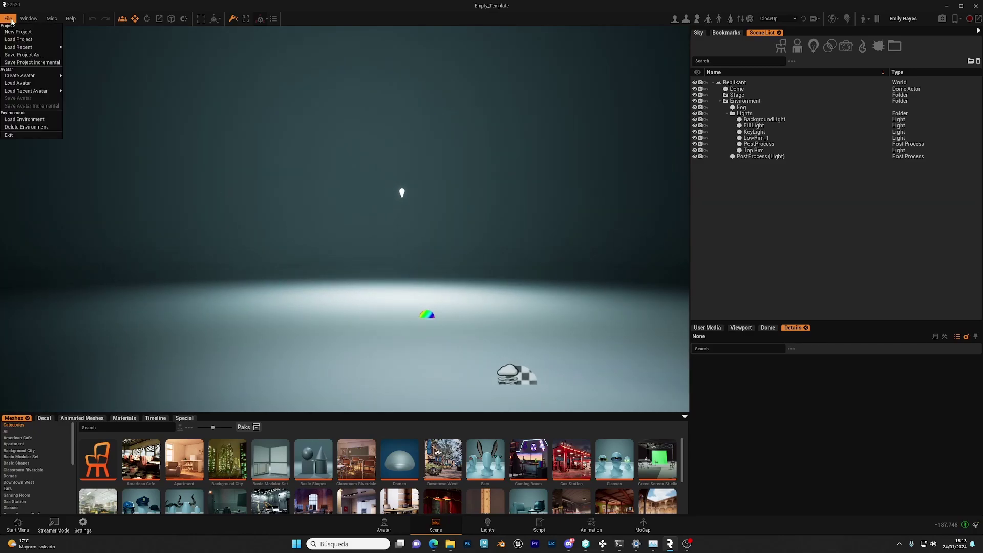
left_click(38, 120)
left_click(76, 17)
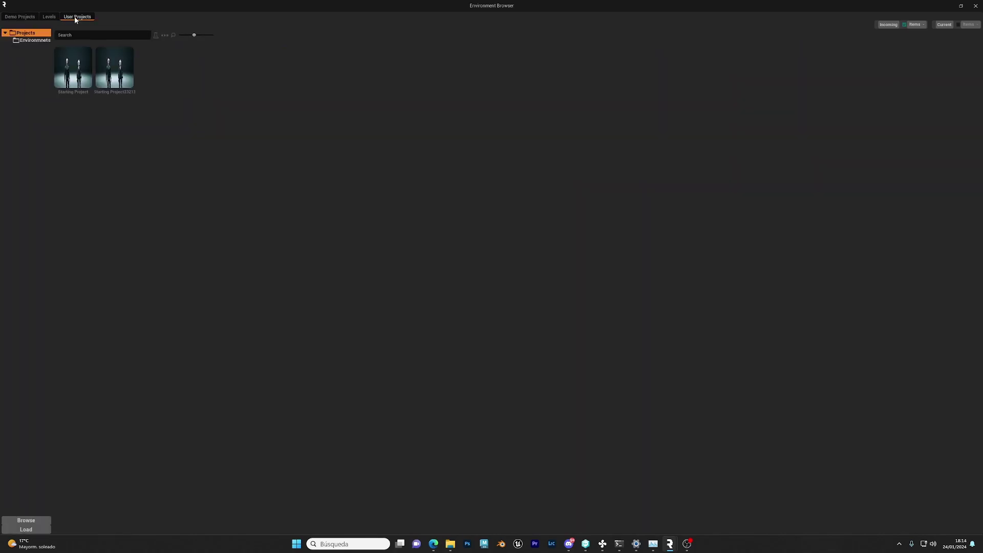
left_click(26, 520)
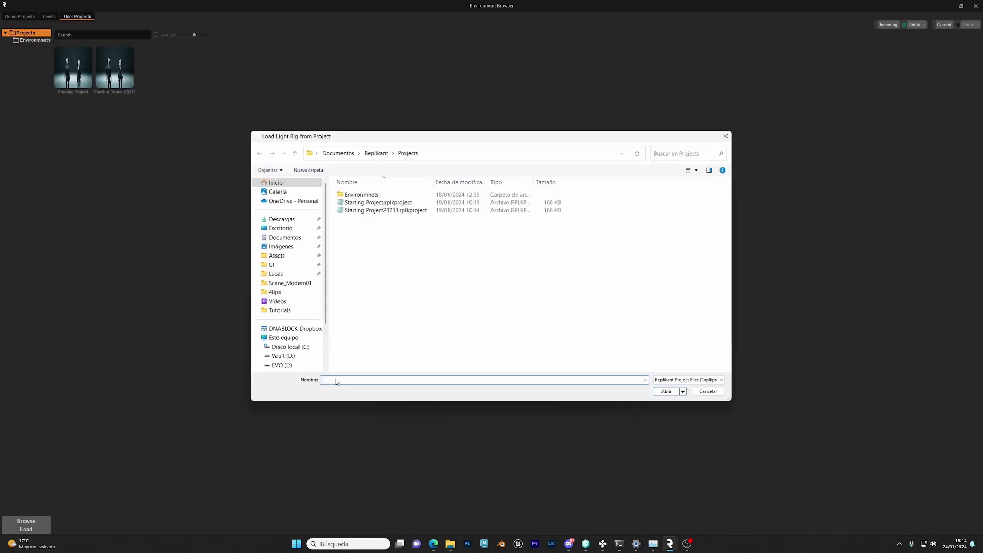
double_click(391, 280)
left_click(433, 350)
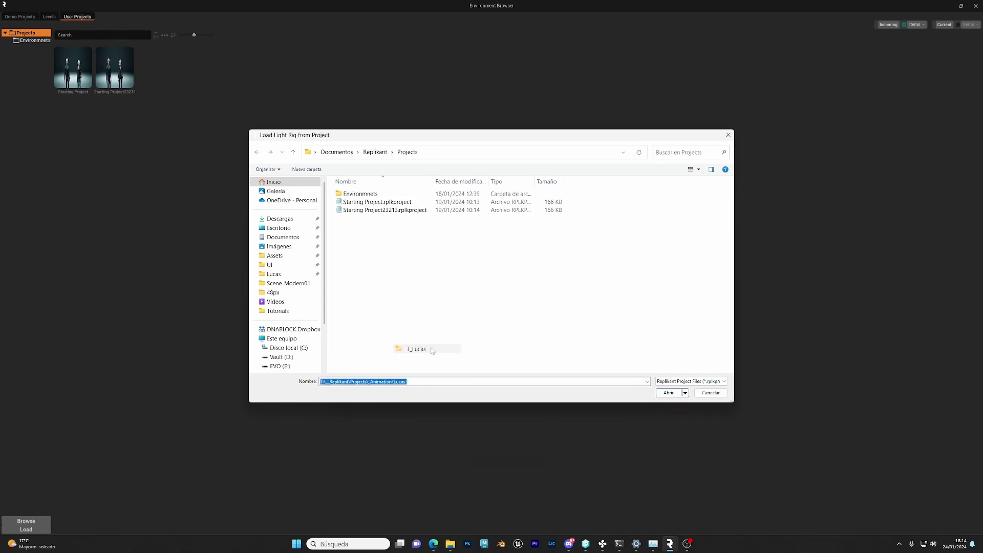
double_click(371, 238)
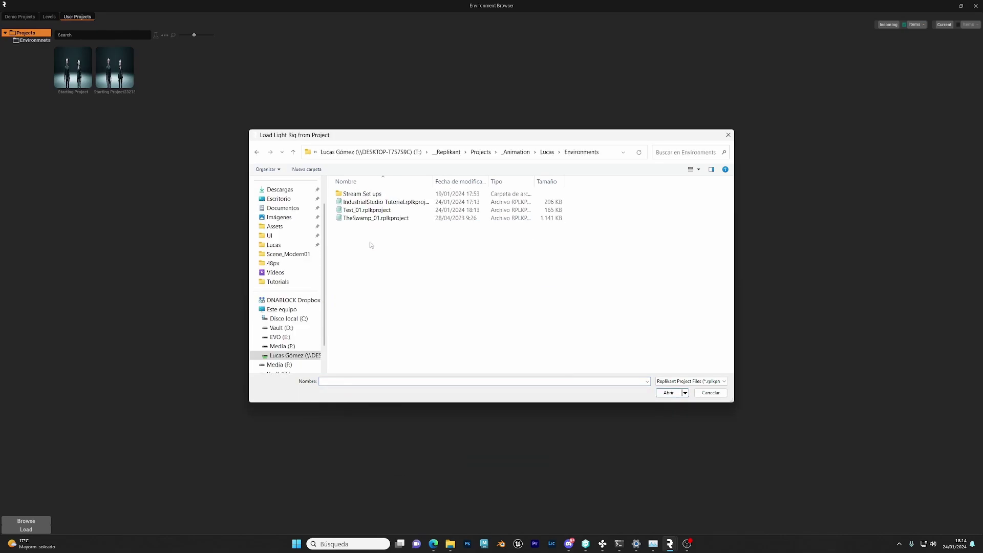
left_click(367, 210)
left_click(668, 393)
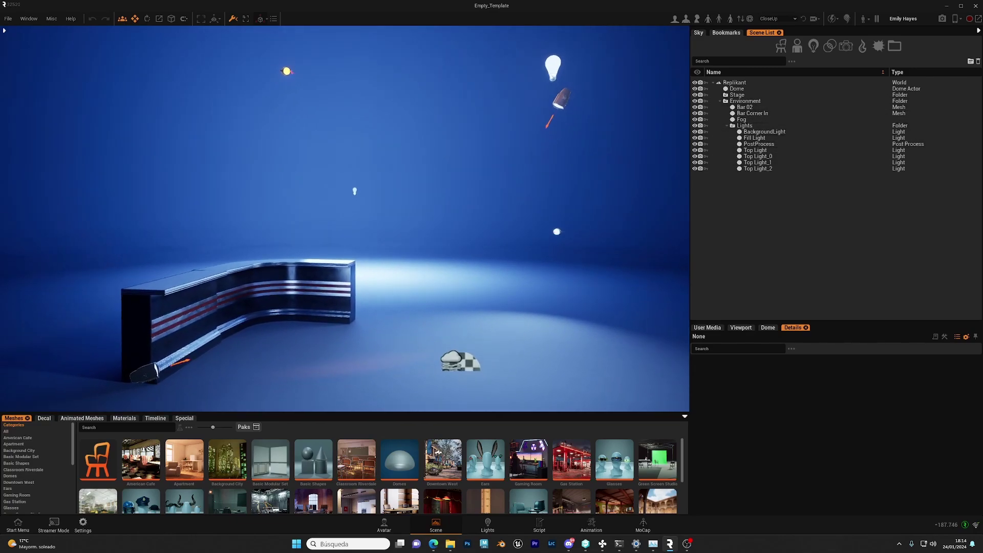
Reopen the recent Test_01 project and select the female avatar, then the male avatar in the viewport.
left_click(9, 19)
mouse_move(24, 51)
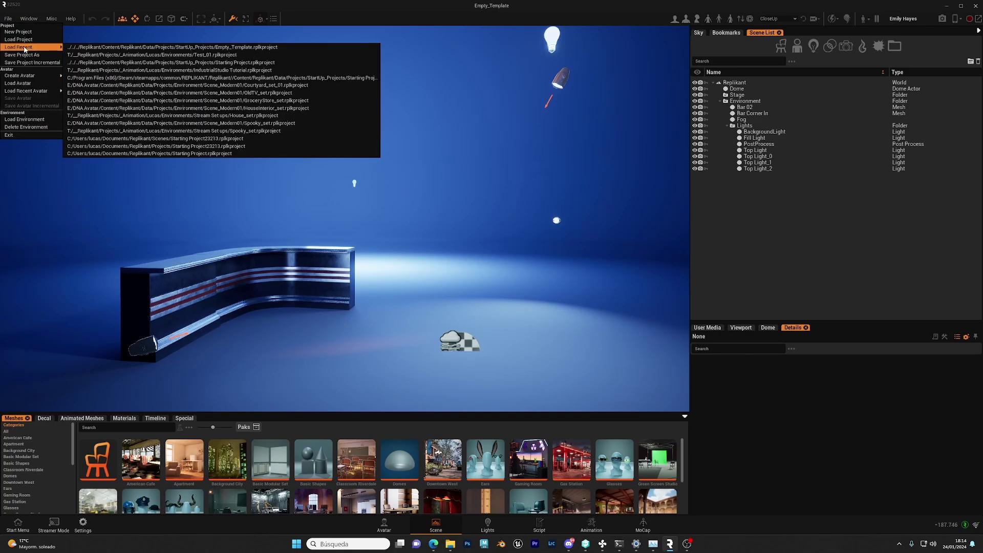
left_click(160, 55)
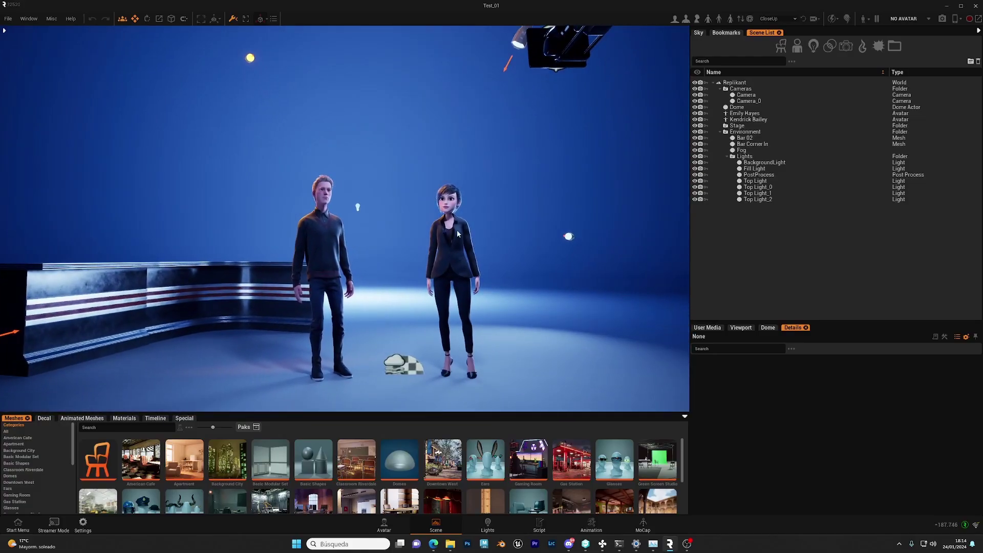
left_click(457, 234)
left_click(325, 238)
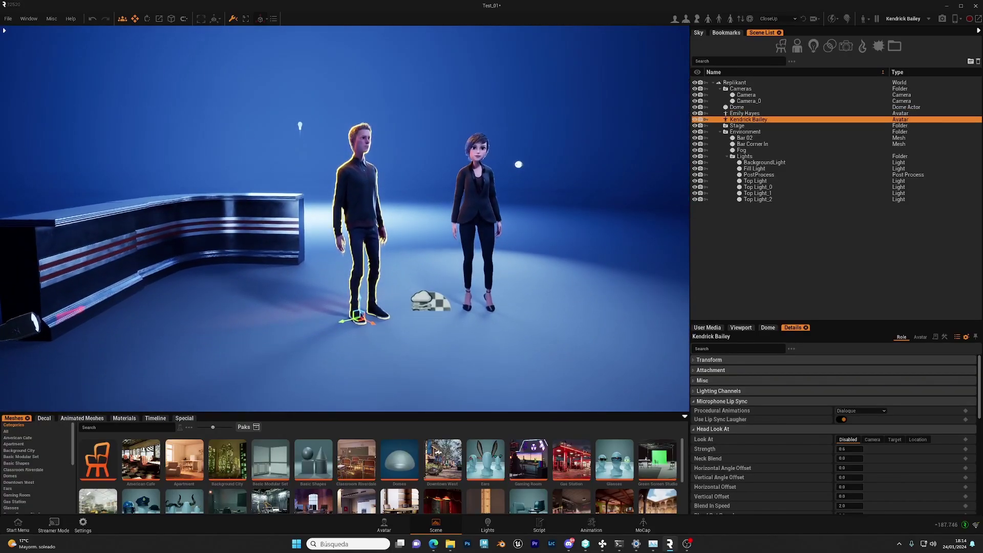
Collapse and re-expand the Environment folder, and collapse its Lights subfolder in the scene list.
left_click_drag(373, 299, 386, 265)
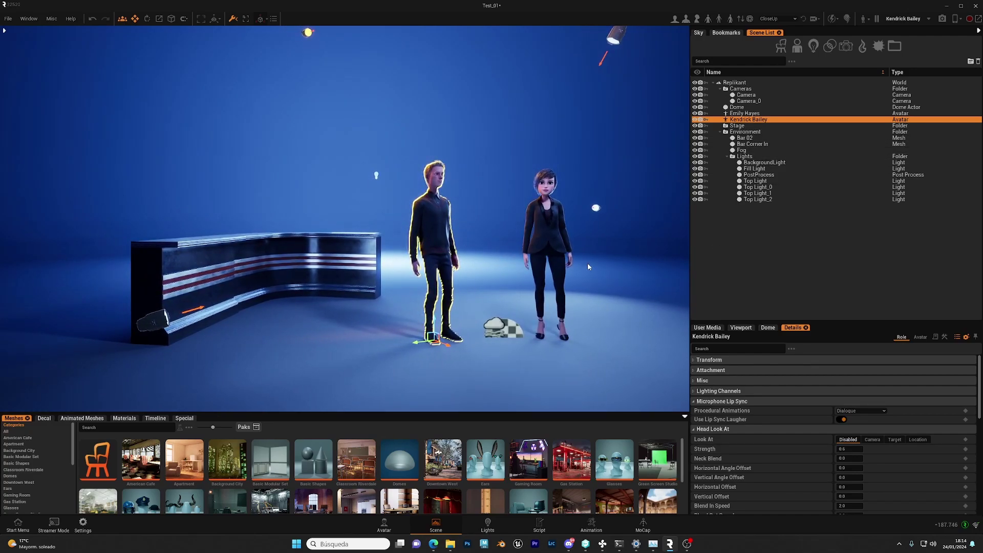
left_click_drag(587, 267, 618, 270)
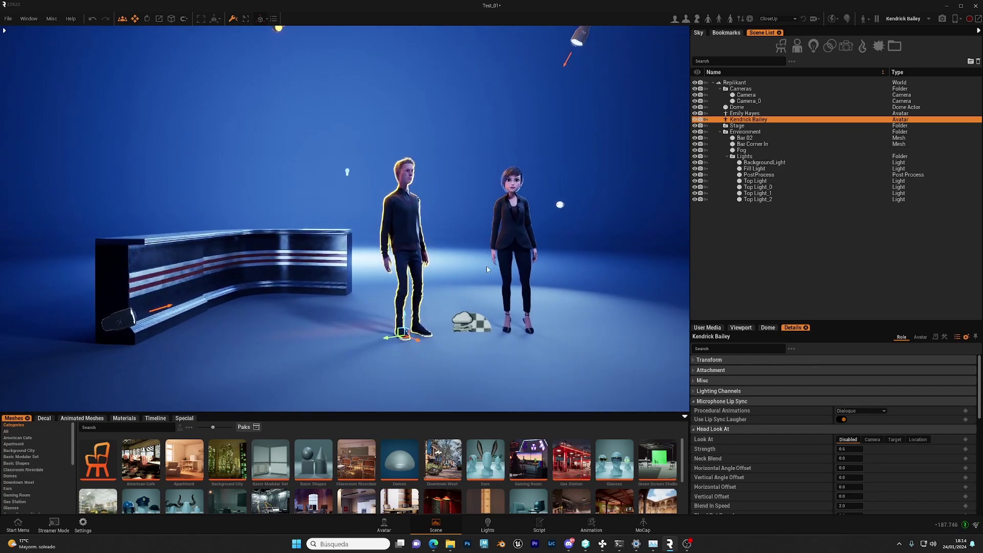
left_click(720, 132)
left_click(720, 132)
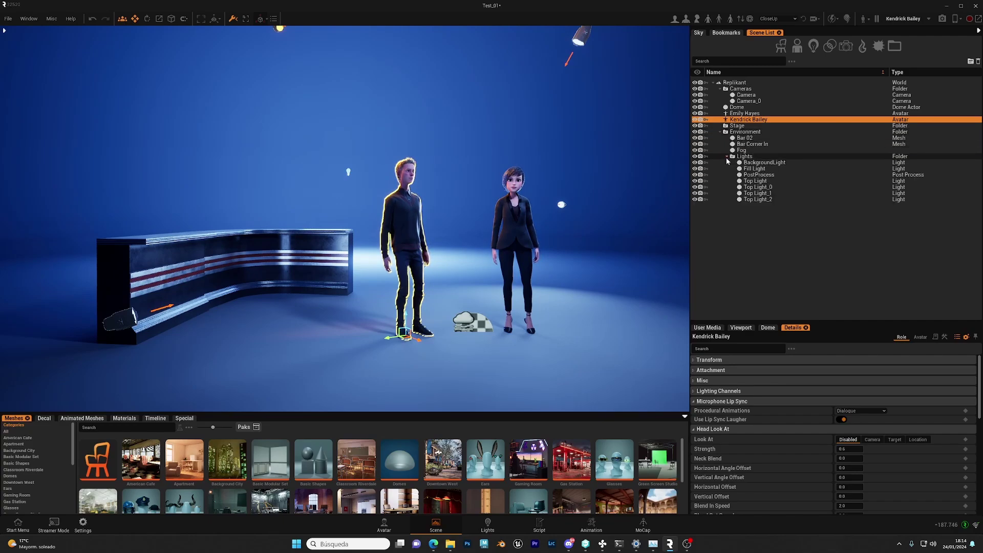
left_click(726, 156)
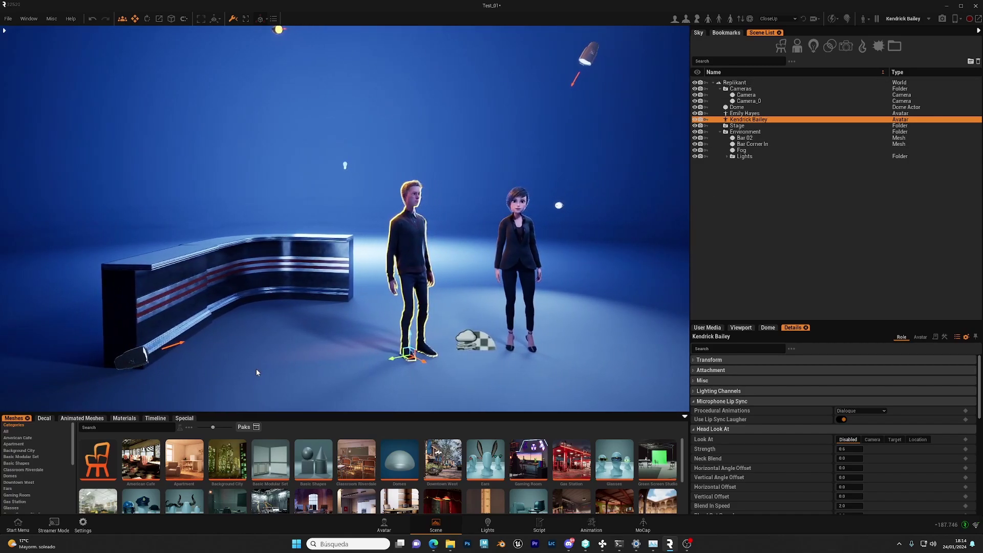
left_click_drag(469, 307, 368, 307)
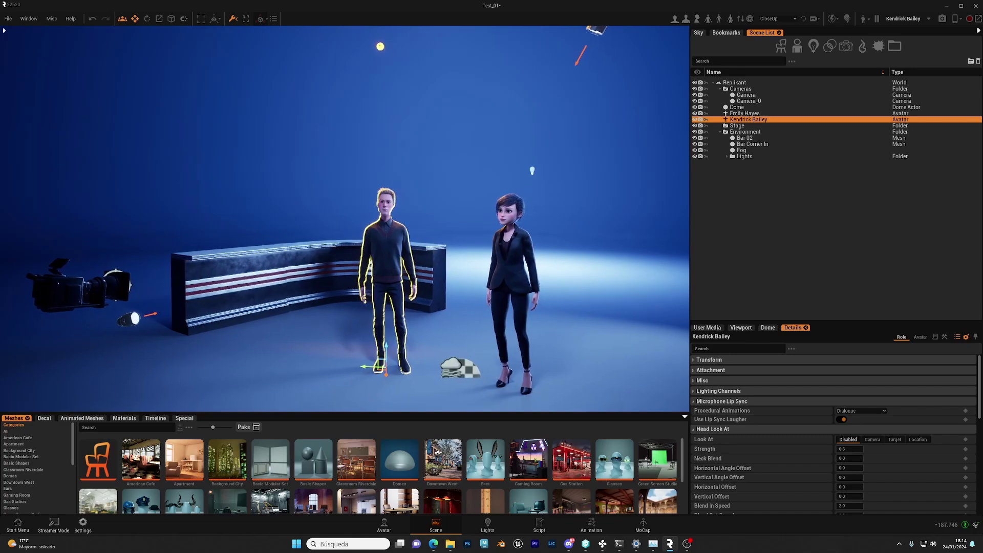
left_click_drag(442, 256, 498, 265)
key("w")
key("s")
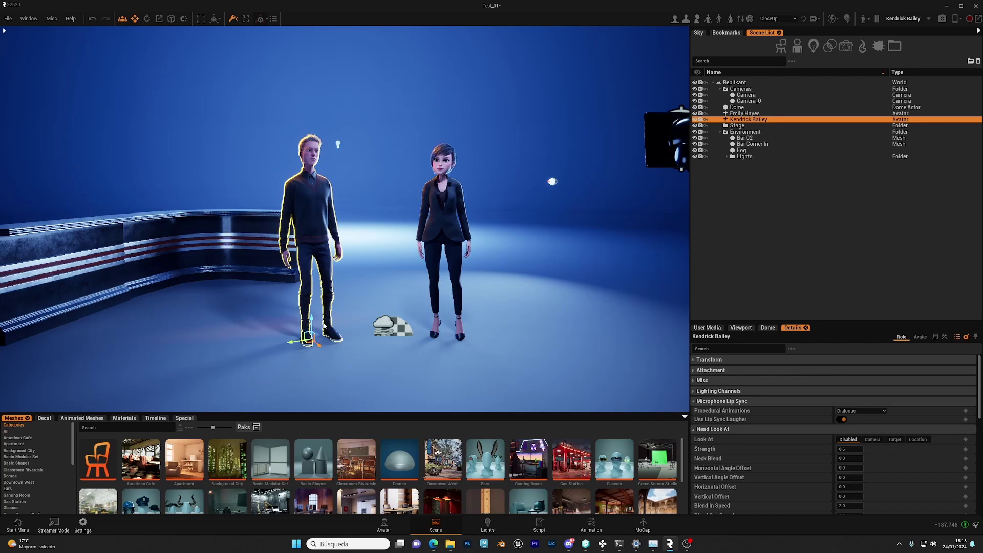
mouse_move(356, 319)
left_mouse_down()
mouse_move(336, 308)
mouse_move(344, 306)
left_mouse_up()
key("w")
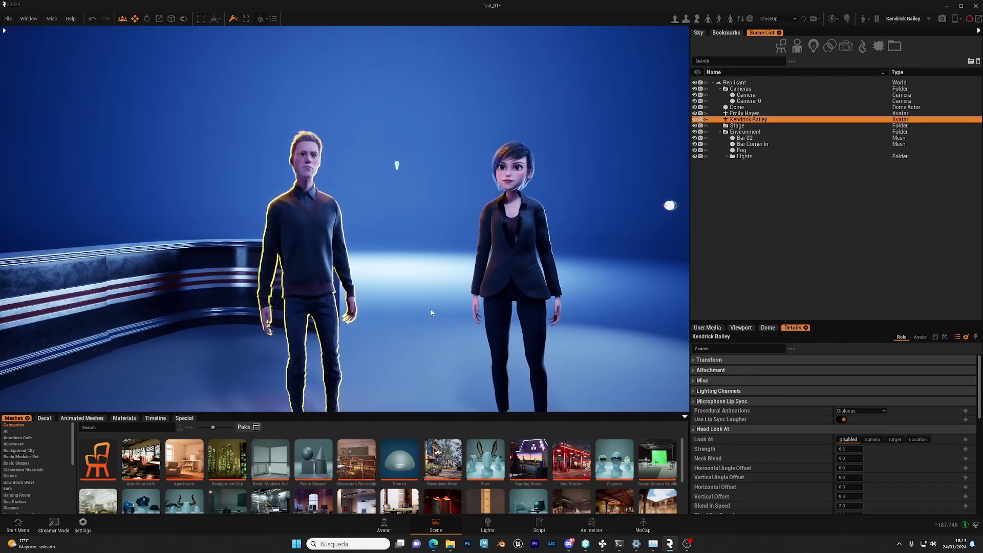
key("d")
left_click_drag(429, 311, 449, 315)
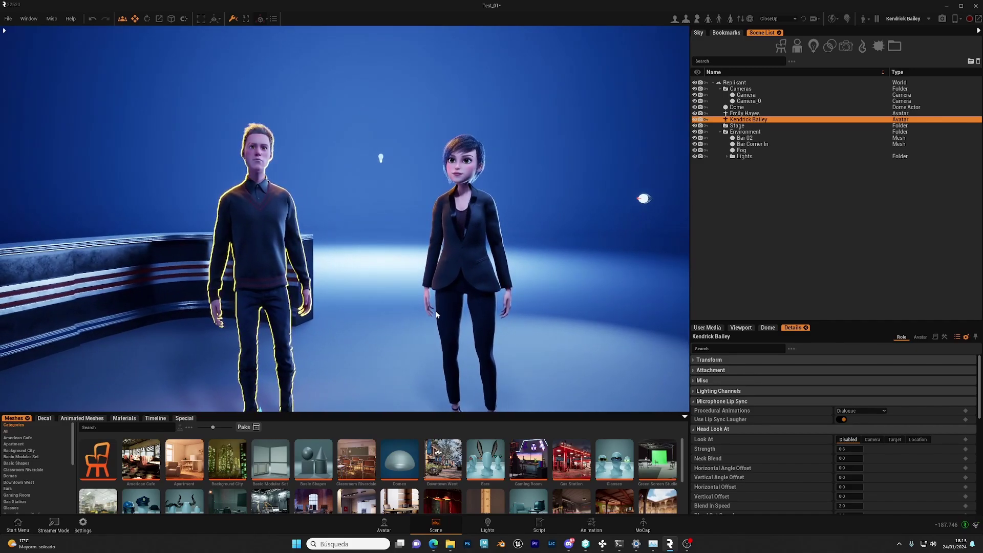